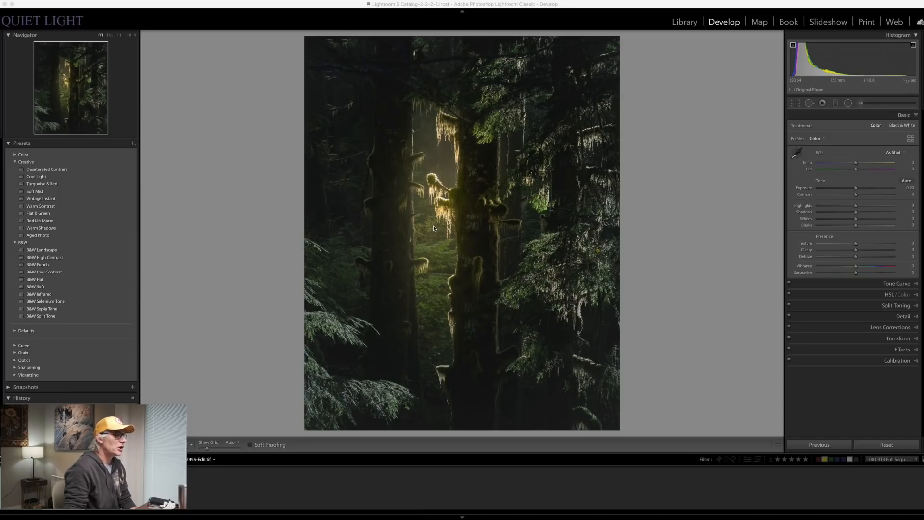
Browse the forest photos in the library and compare the edited _ADG2495-Edit.tif with its raw original _ADG2495.NEF.
left_click(684, 23)
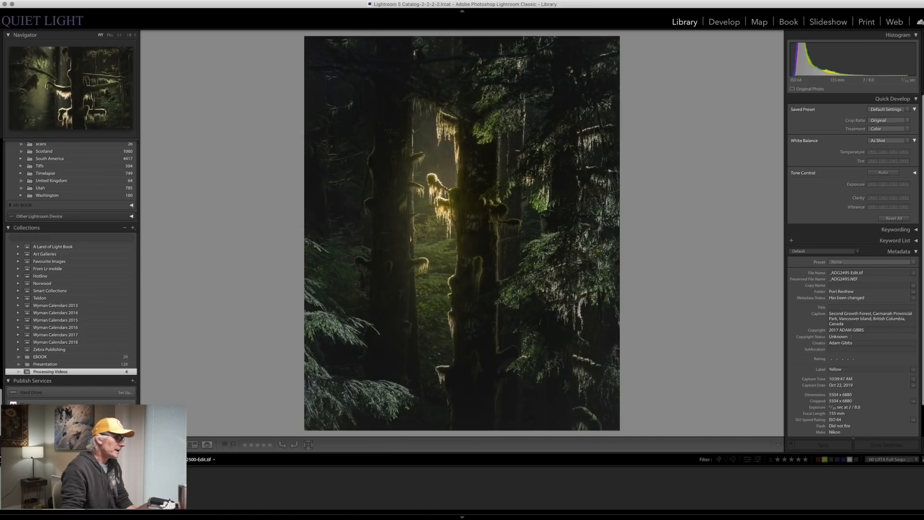
key("Right")
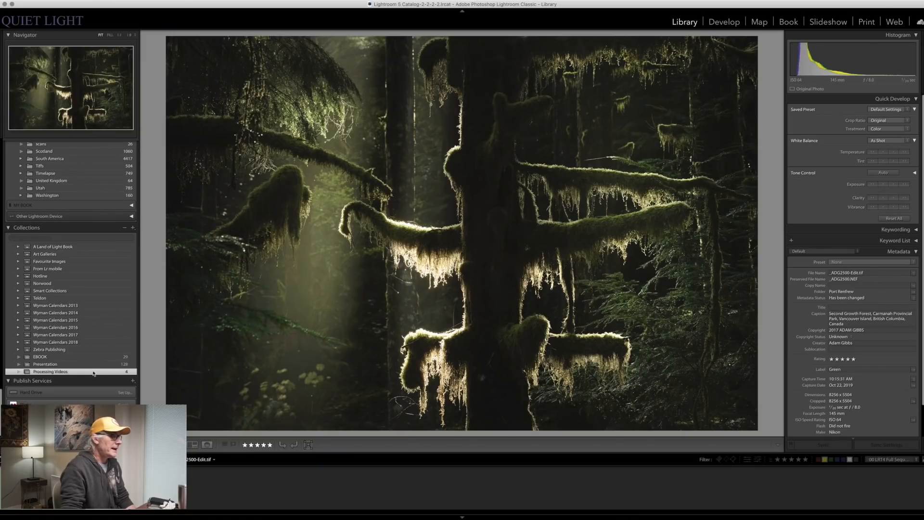
left_click(150, 488)
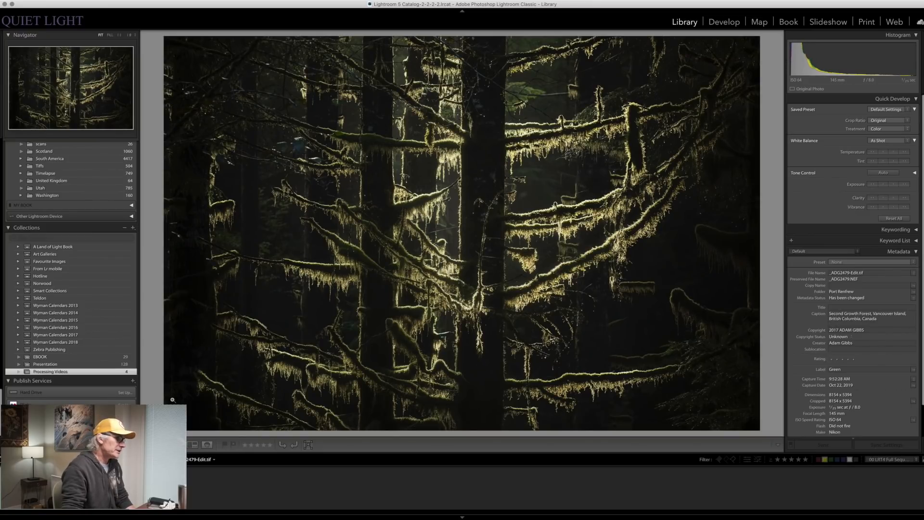
key("Right")
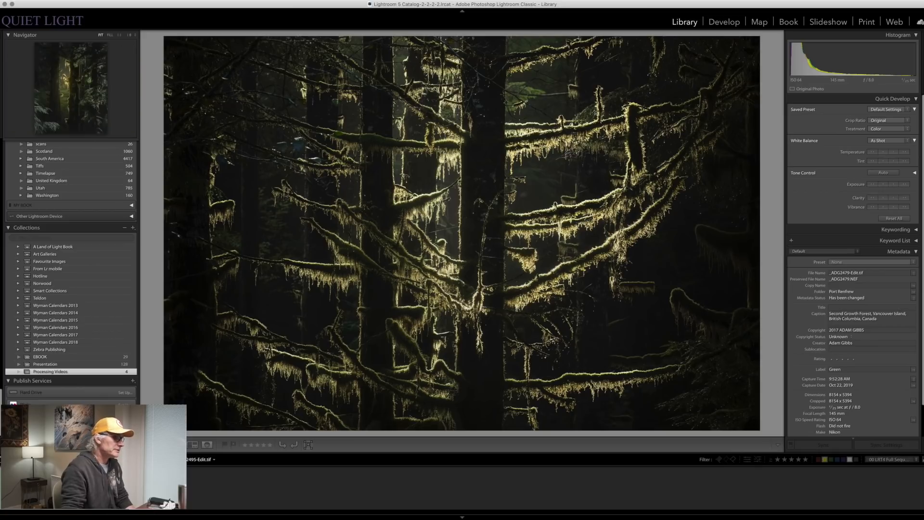
key("Left")
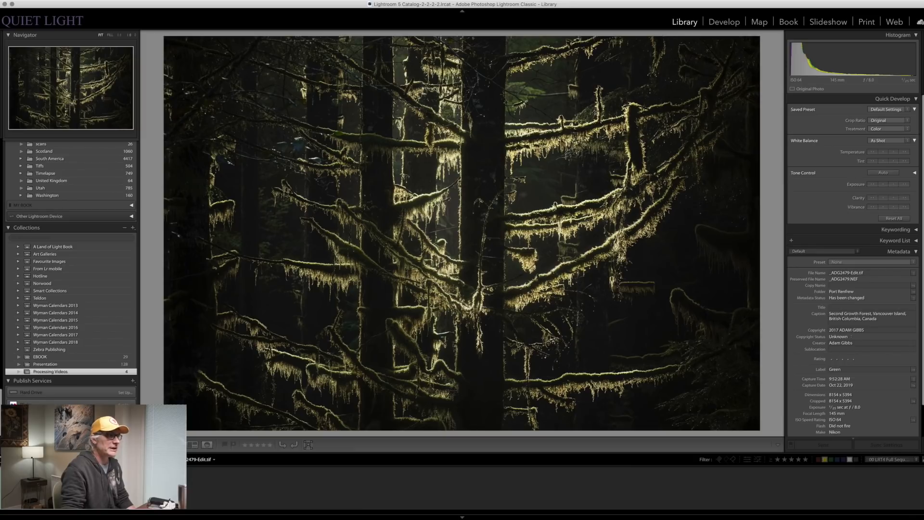
key("Right")
key("Right")
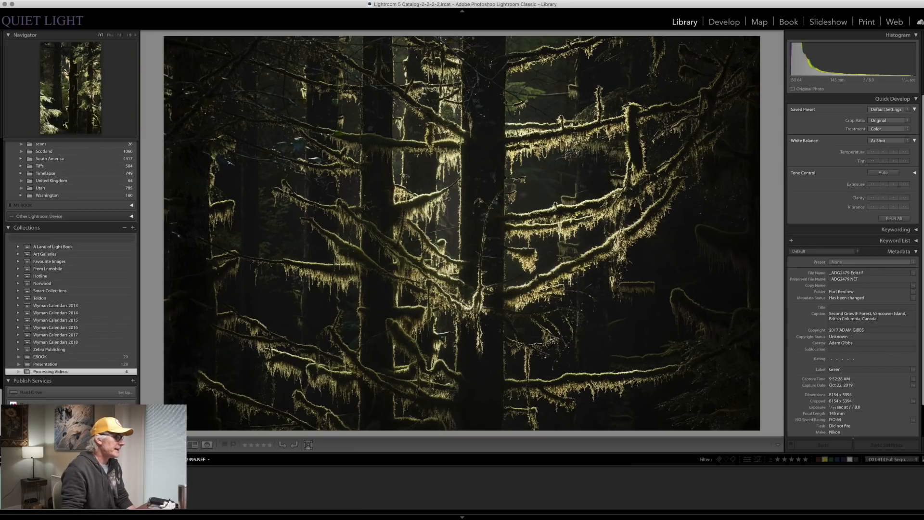
key("Left")
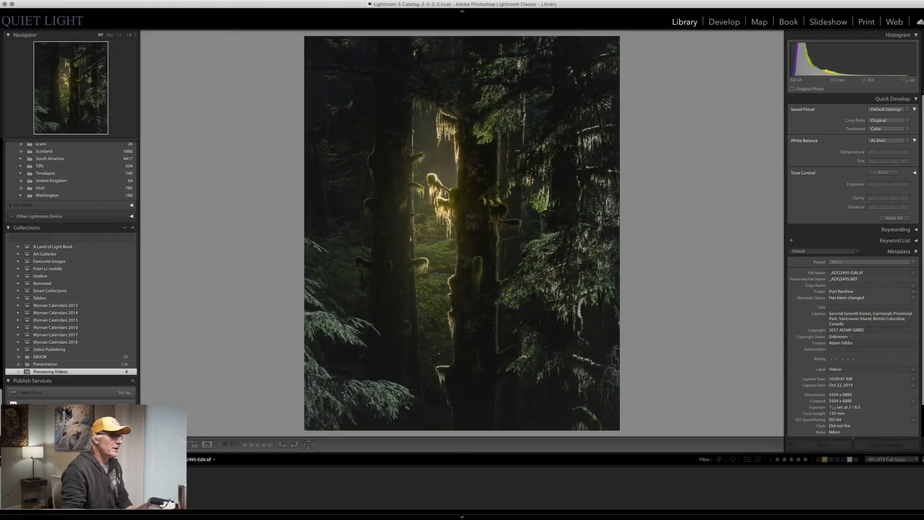
key("Right")
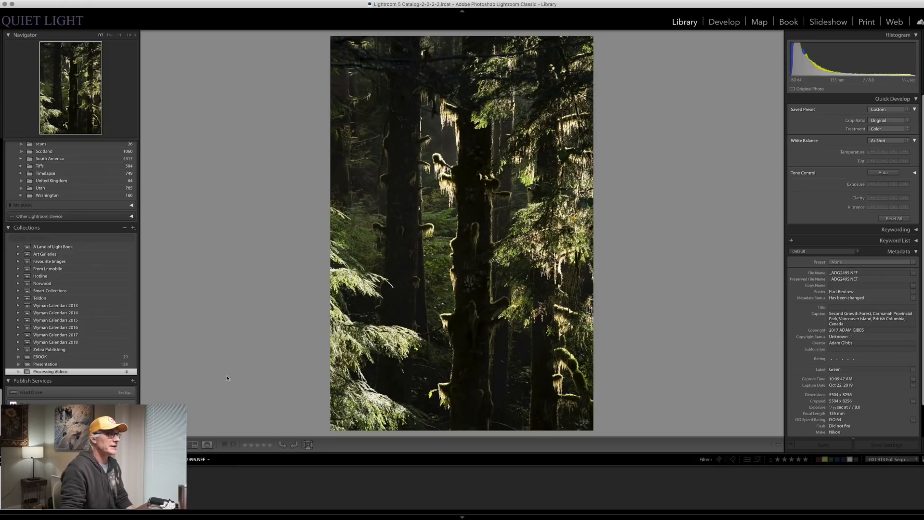
key("Right")
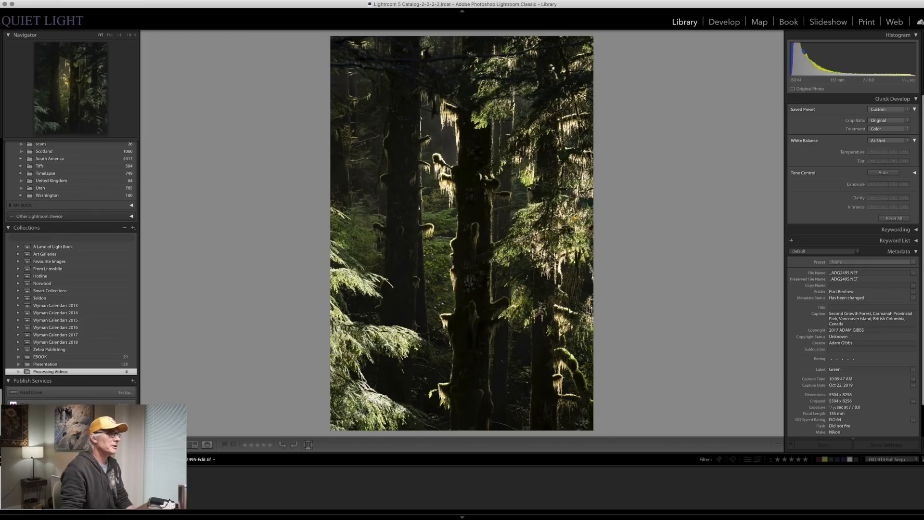
key("Left")
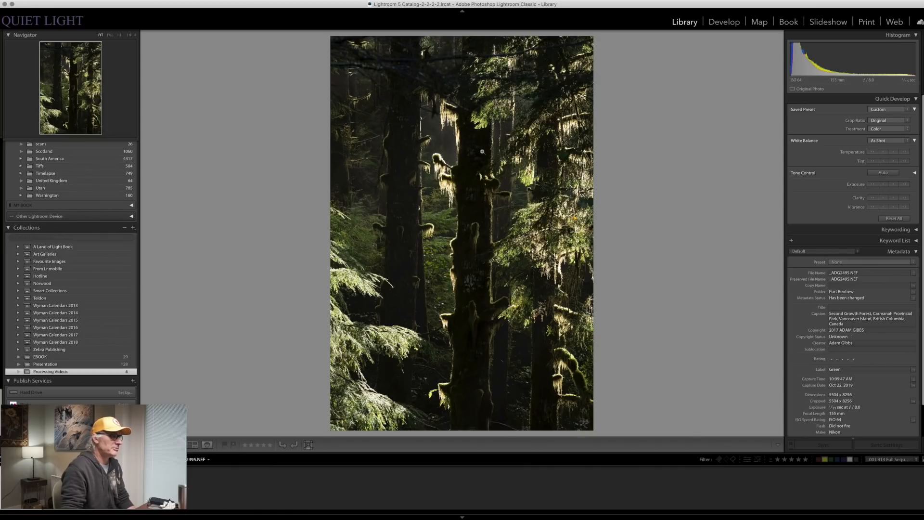
Examine the dark branches across the upper part of the raw photo _ADG2495.NEF at several magnifications.
left_click(416, 77)
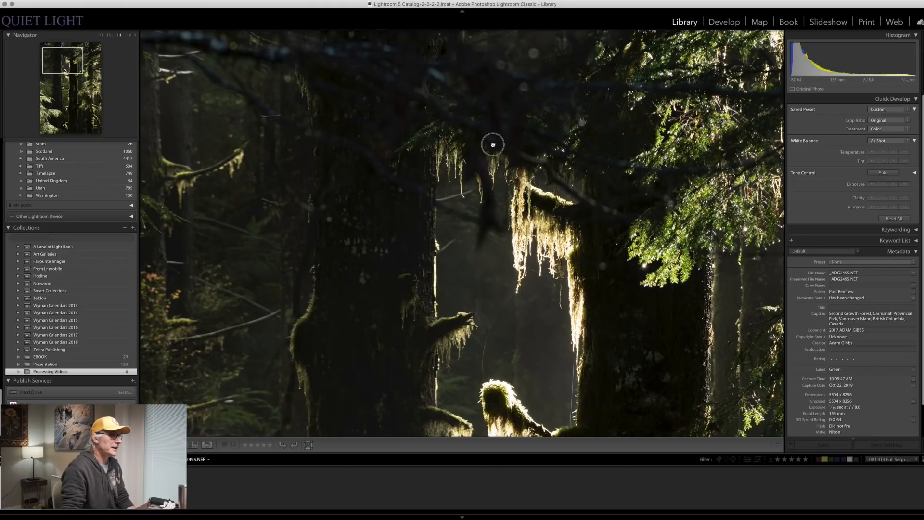
left_click_drag(494, 138, 486, 305)
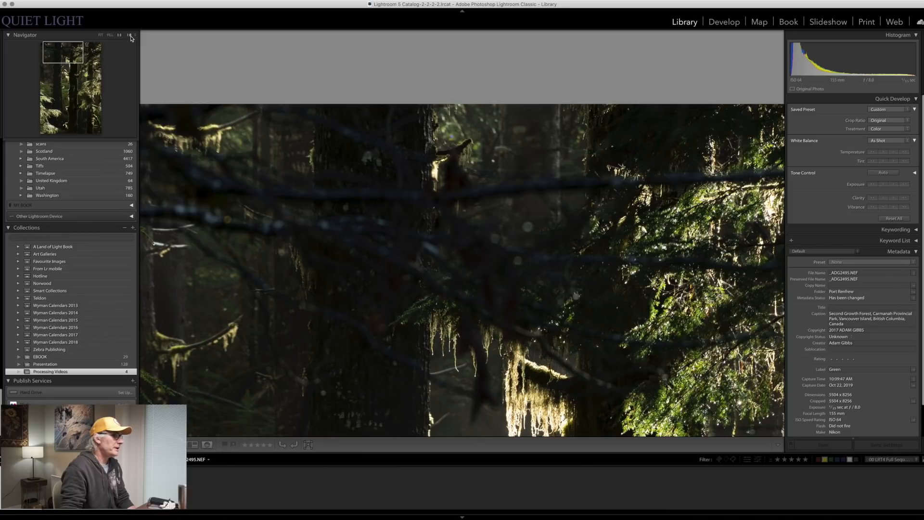
left_click(130, 35)
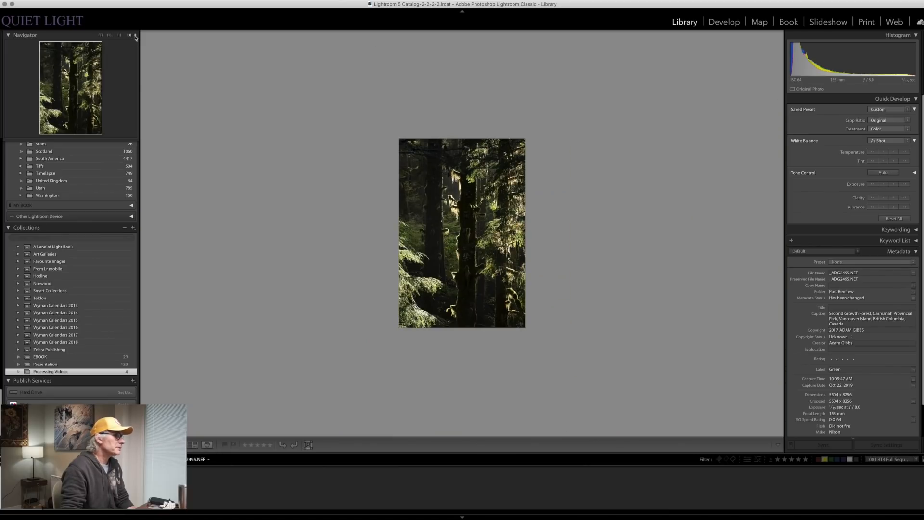
left_click(135, 35)
left_click(139, 52)
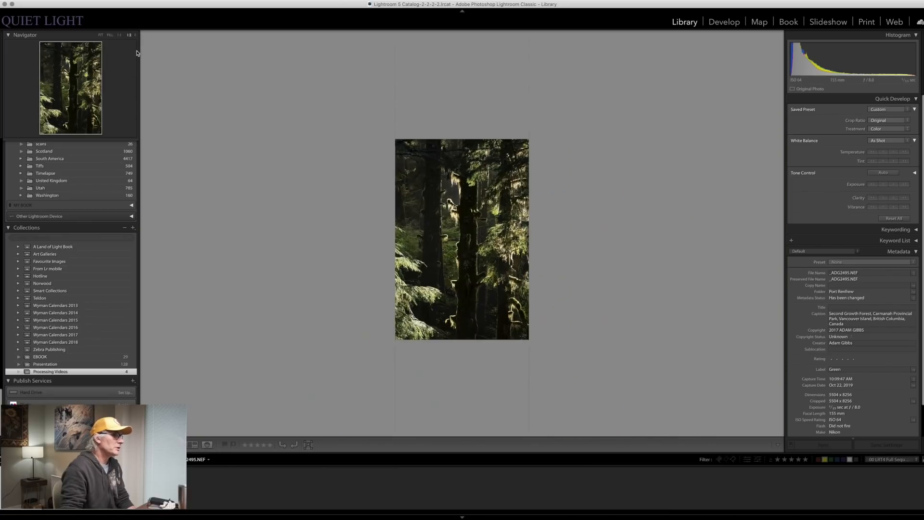
left_click_drag(491, 351, 493, 285)
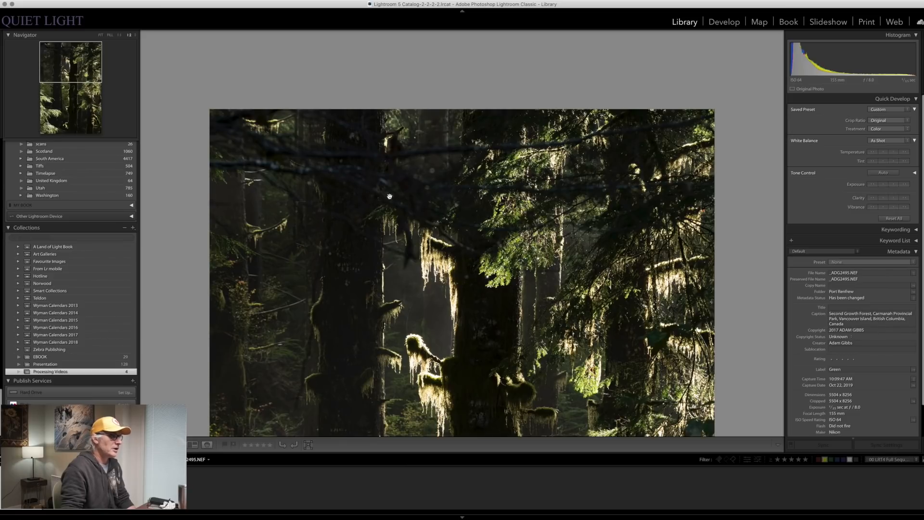
left_click(475, 258)
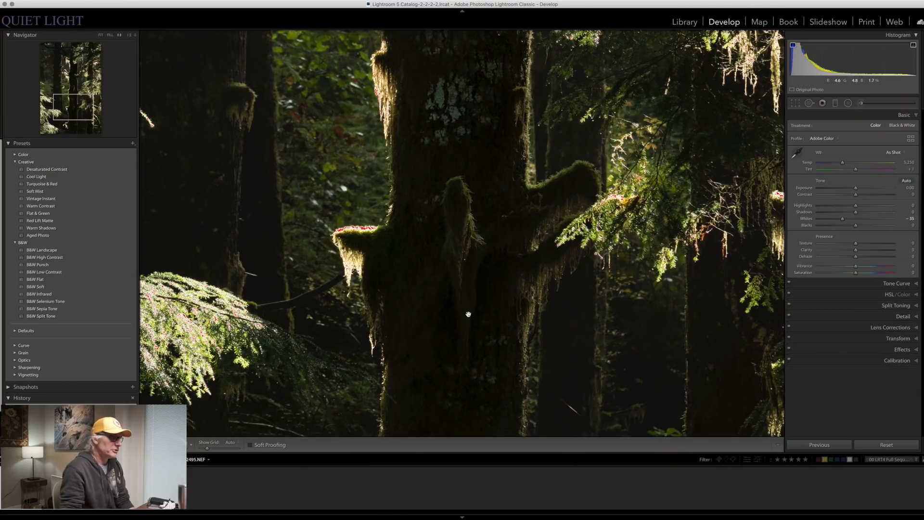
Adjust the raw photo's tones in Develop by setting Whites to -52, Highlights to -92 and Shadows to +9.
left_click(468, 316)
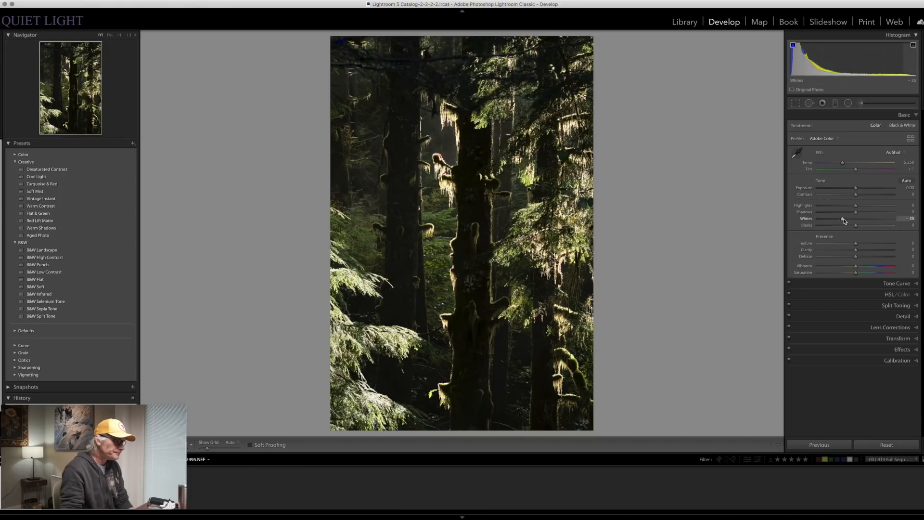
left_click_drag(844, 221, 838, 220)
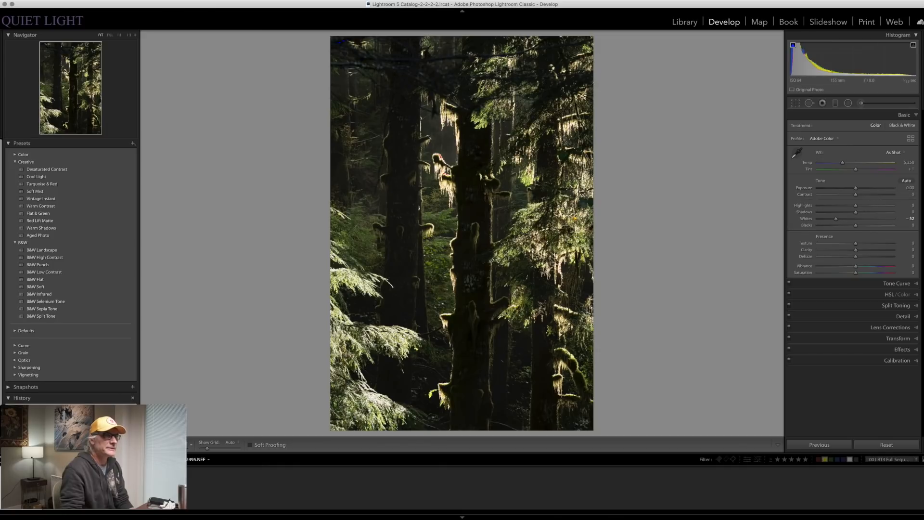
left_click_drag(857, 207, 823, 210)
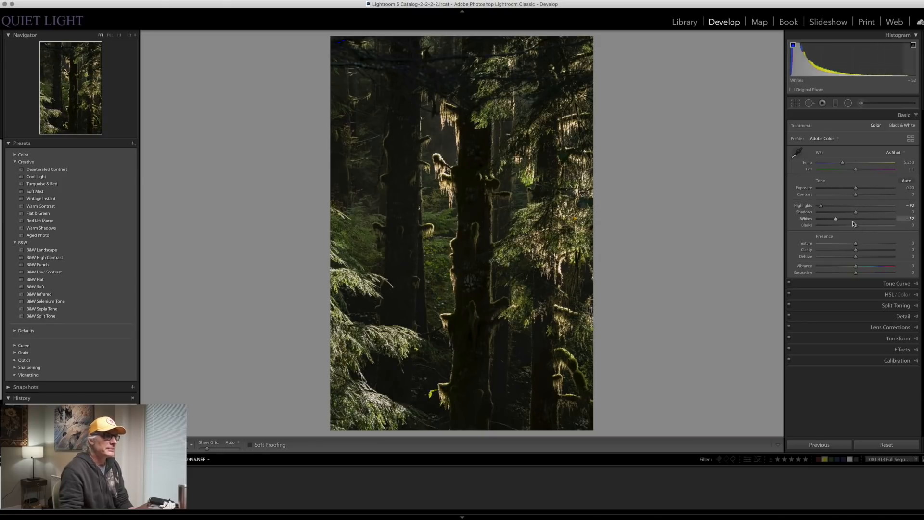
left_click_drag(856, 215, 860, 213)
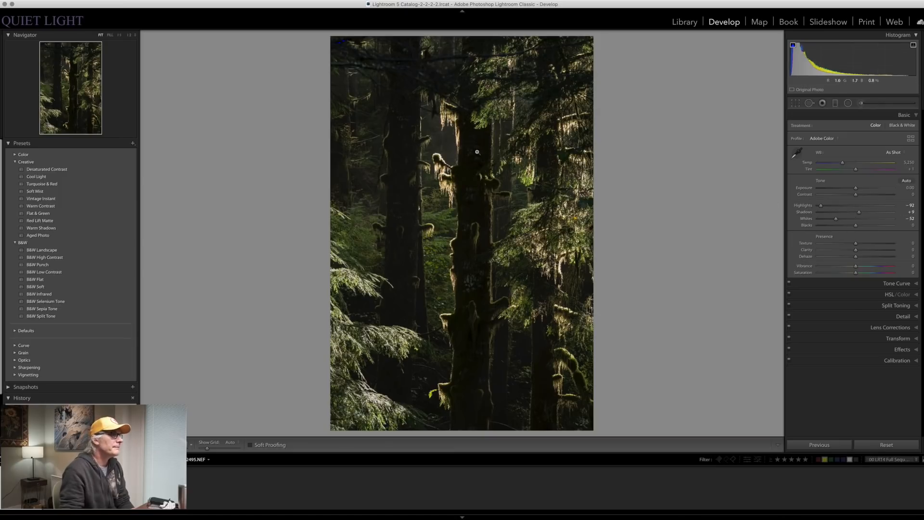
left_click(449, 155)
left_click_drag(395, 207, 473, 151)
left_click(560, 167)
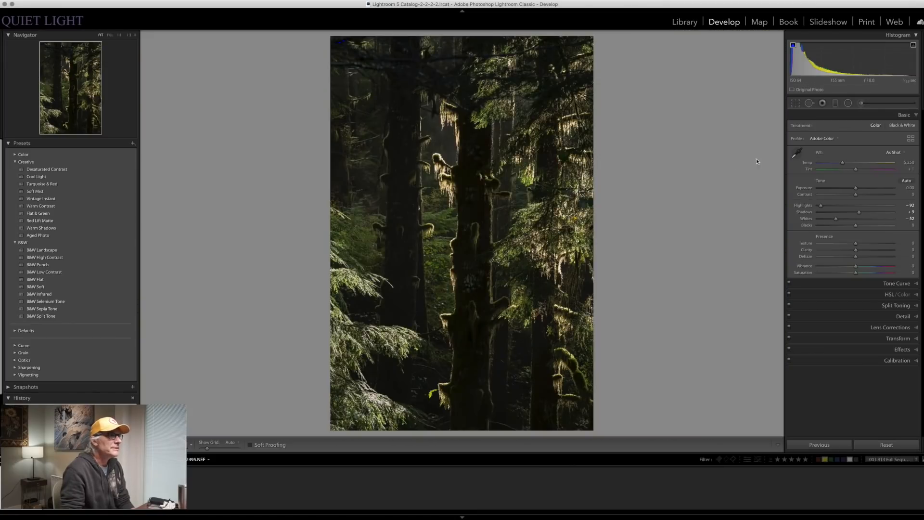
Set the raw photo's white balance temperature to 5,148 and raise Blacks to +10.
left_click(844, 164)
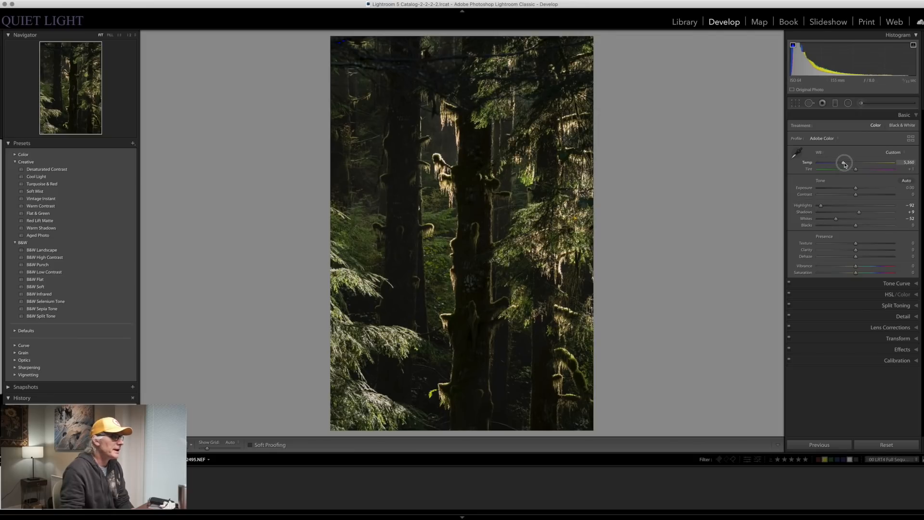
left_click_drag(846, 164, 843, 166)
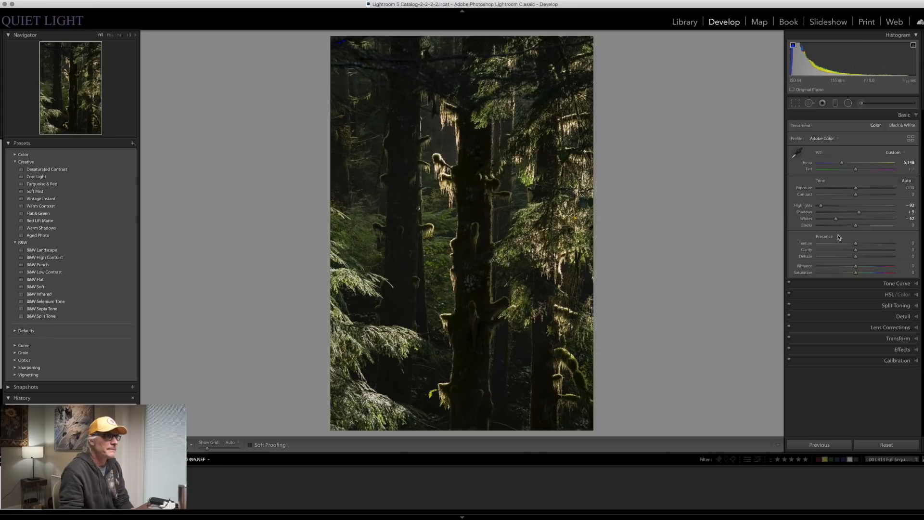
left_click(856, 227)
left_click_drag(857, 227, 861, 227)
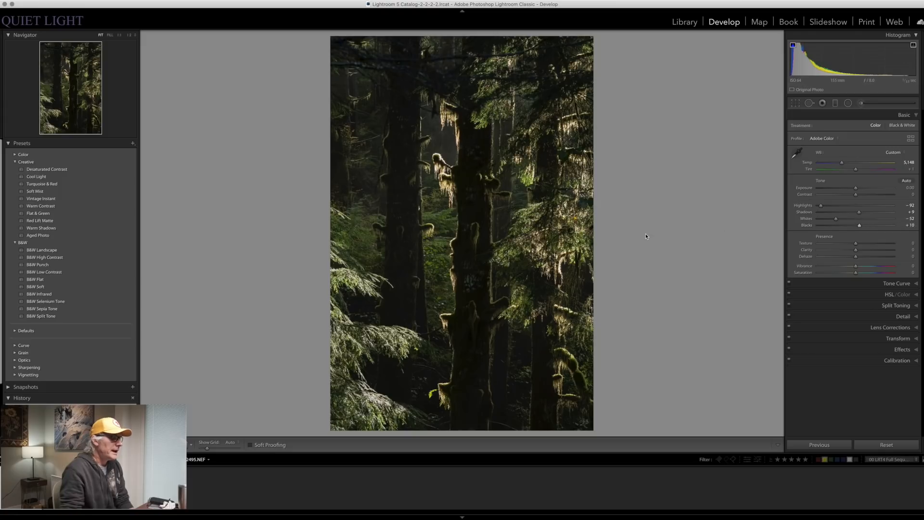
Crop the raw photo to 4 x 5 / 8 x 10, trimming more from the bottom than the top, and compare it with the edited TIFF.
left_click(796, 103)
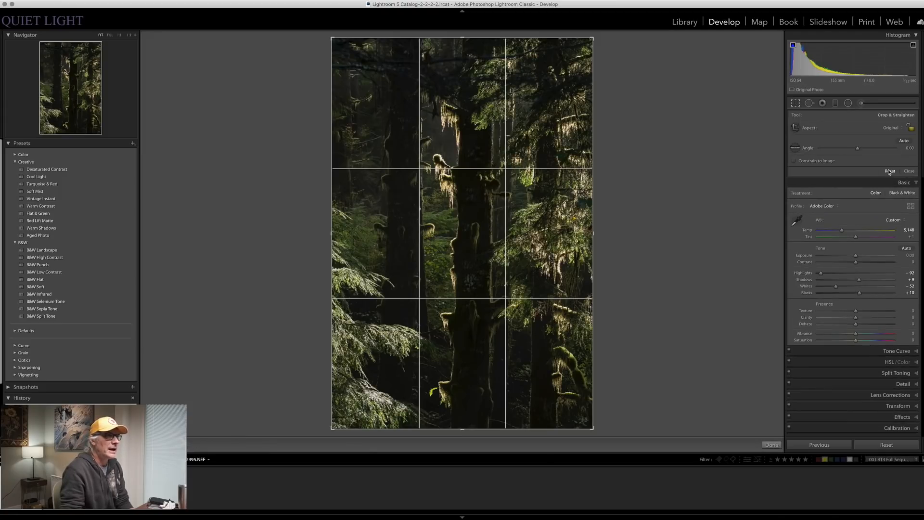
left_click(900, 127)
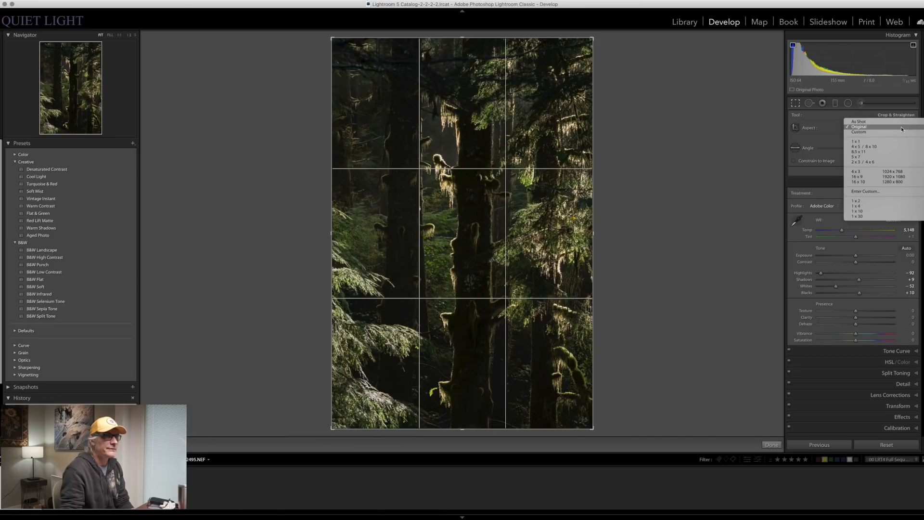
left_click(895, 147)
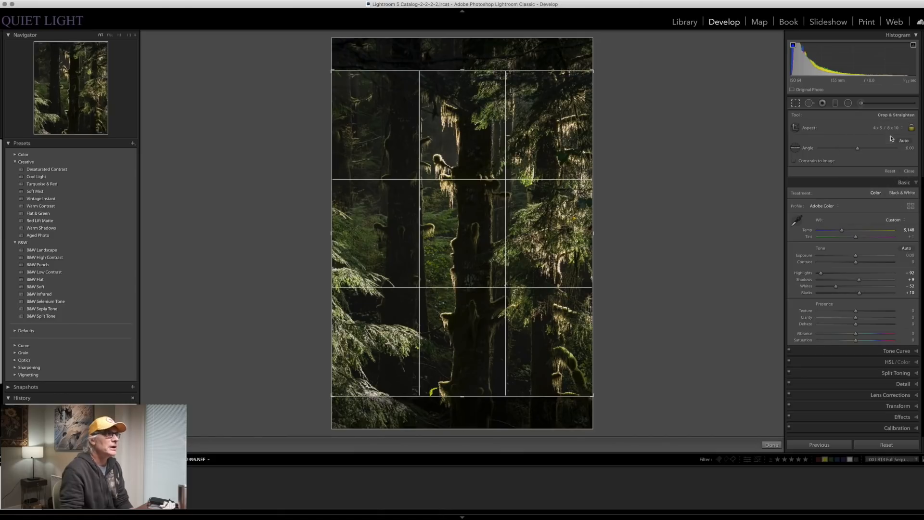
mouse_move(525, 145)
left_mouse_down()
mouse_move(527, 175)
mouse_move(532, 160)
left_mouse_up()
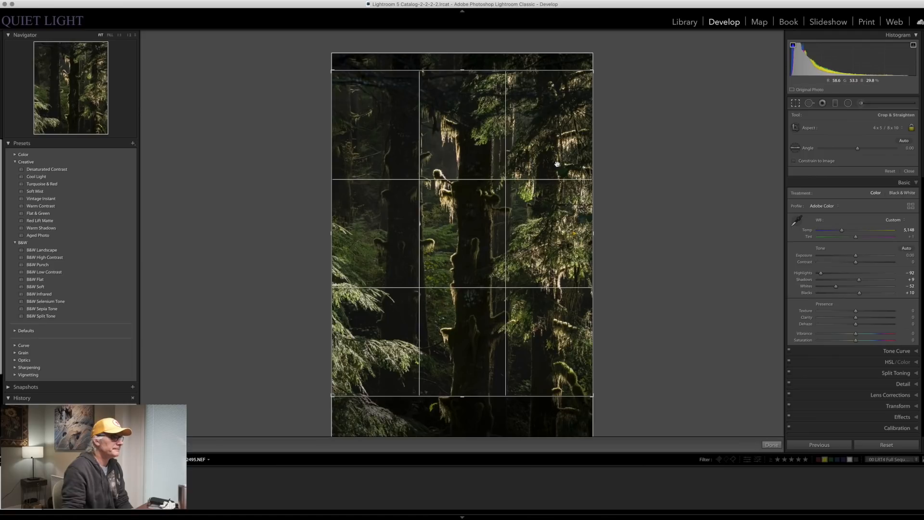
key("Return")
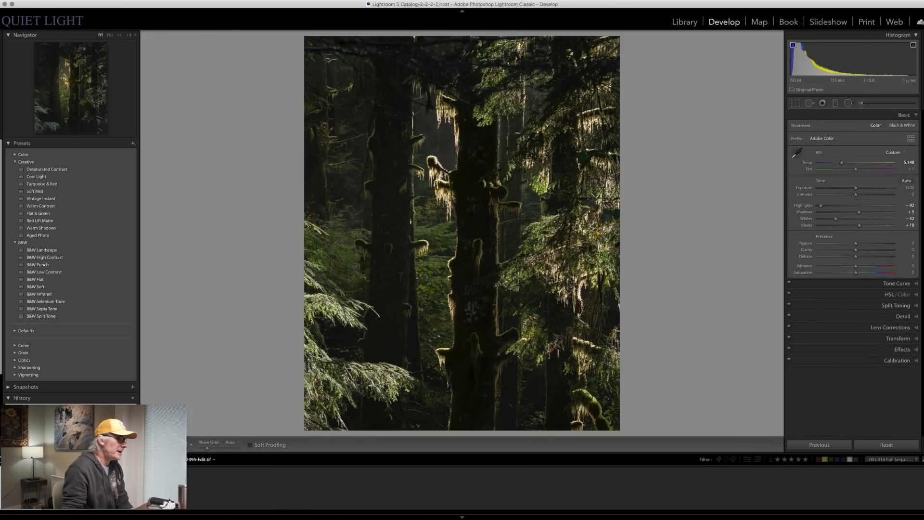
key("Right")
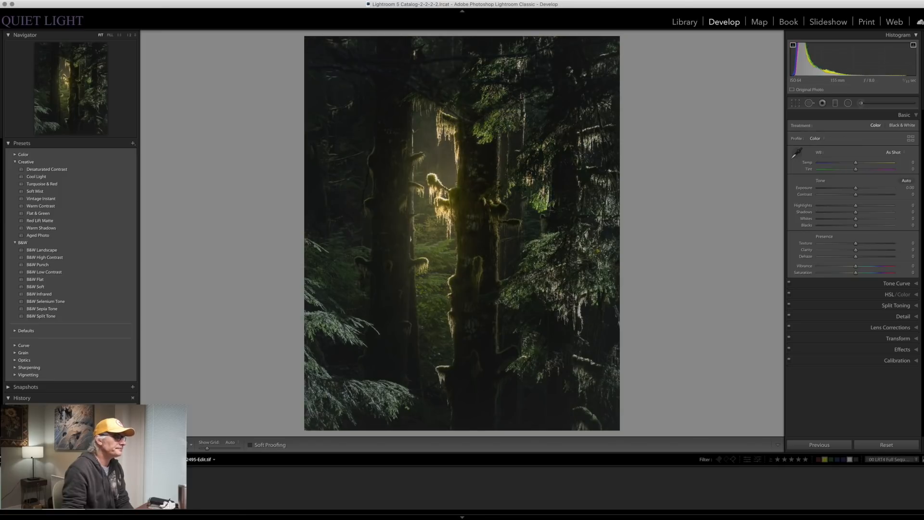
key("Left")
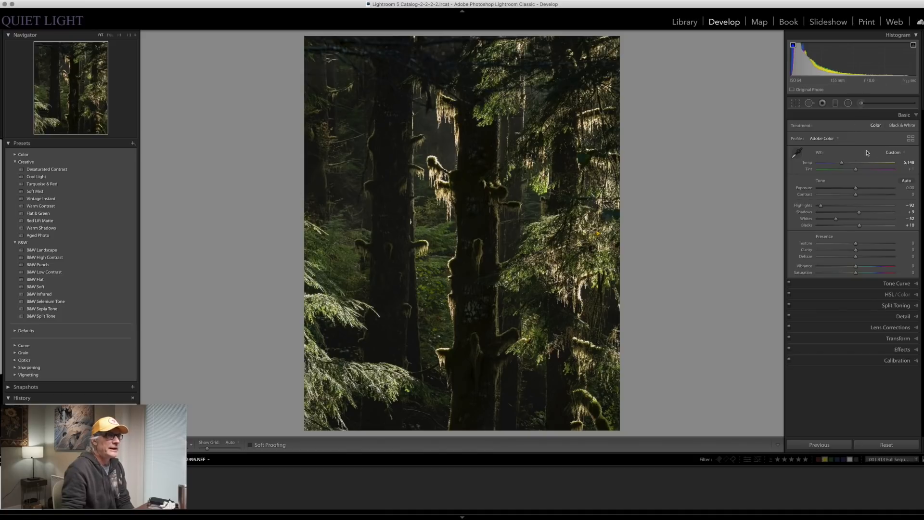
Draw a radial filter around the sunlit mossy branches between the two main trunks, reshape its ellipse and set Feather to 71.
left_click(849, 104)
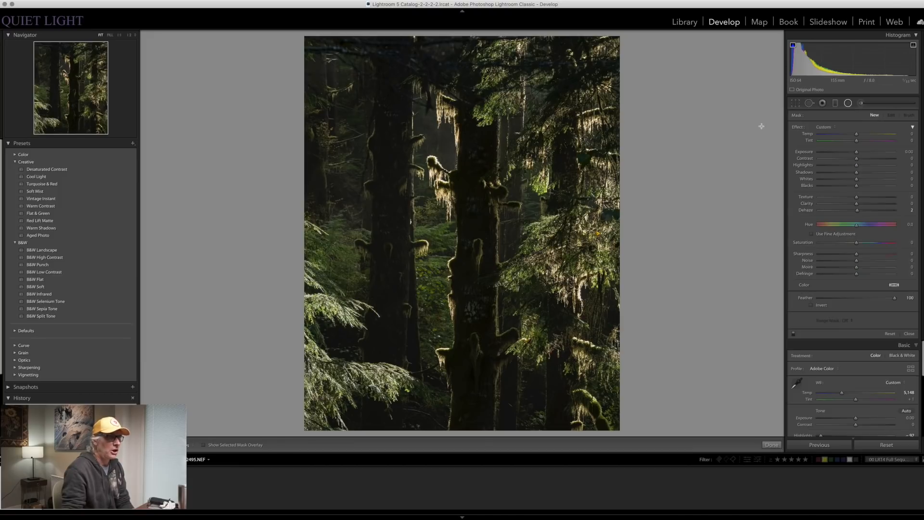
left_click(135, 36)
left_click(136, 41)
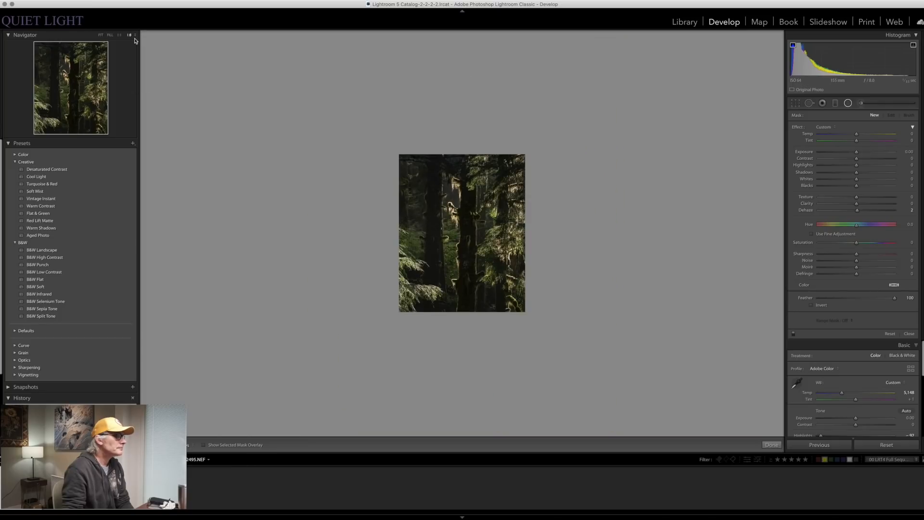
left_click(135, 36)
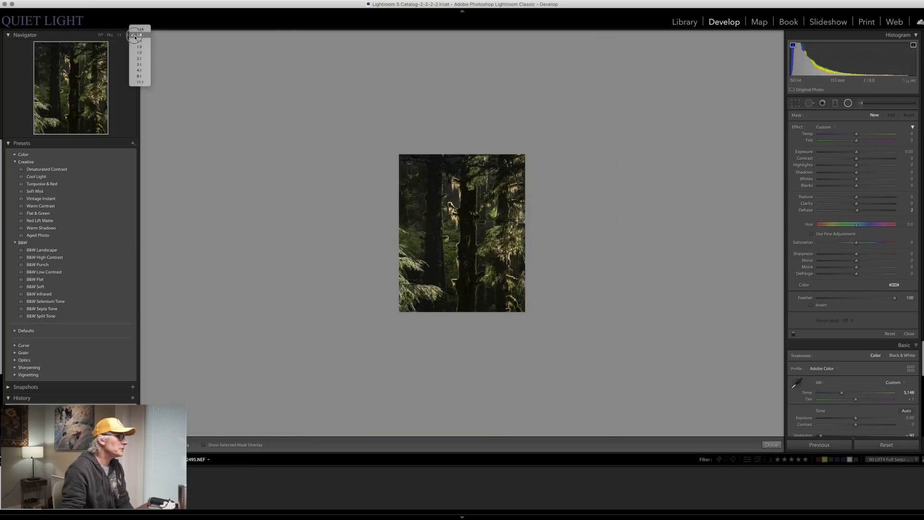
left_click(137, 41)
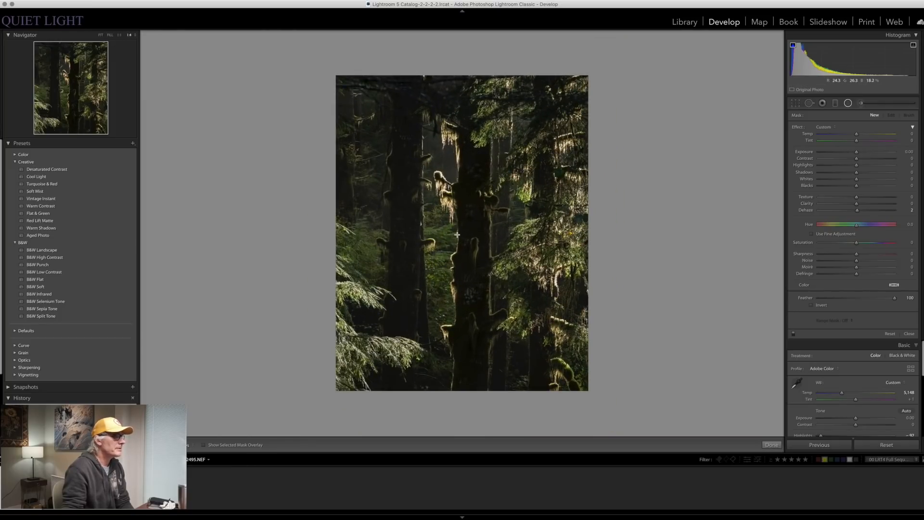
left_click_drag(443, 160, 518, 279)
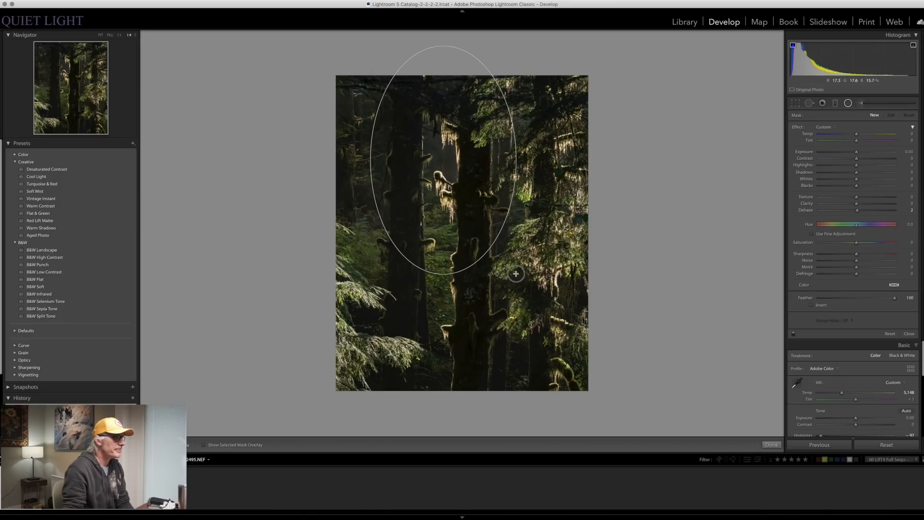
left_click_drag(471, 240, 475, 252)
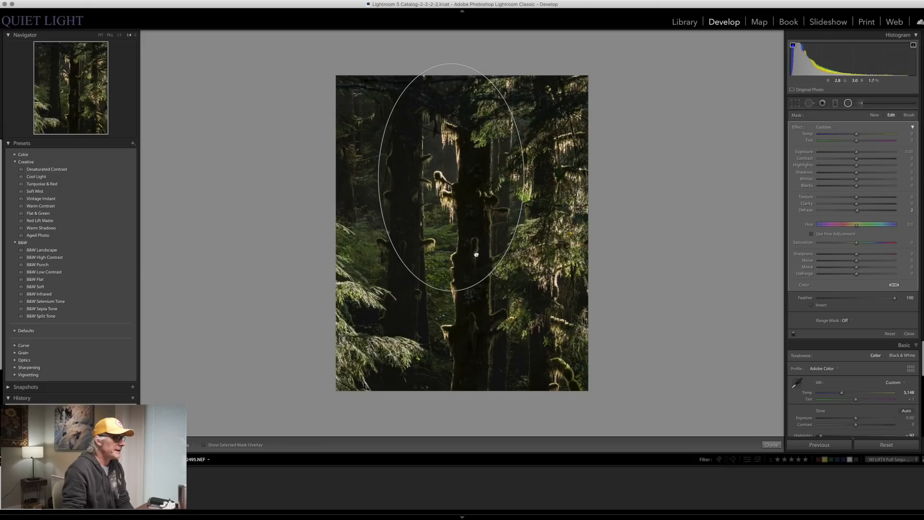
left_click_drag(452, 288, 452, 302)
left_click_drag(509, 182, 542, 184)
left_click_drag(454, 58, 452, 82)
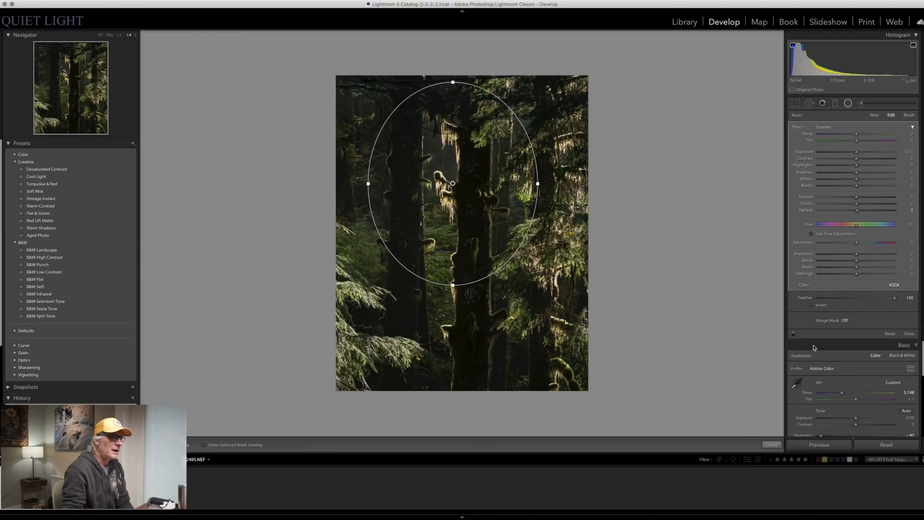
left_click_drag(895, 300, 875, 300)
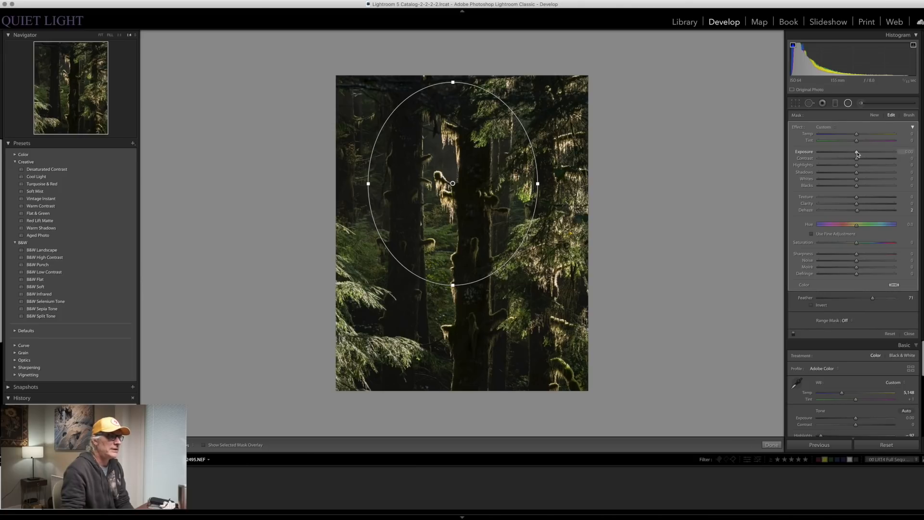
Darken the surroundings with the radial filter at Exposure -1.81 and Blacks 16, checking shadow clipping, and make the ellipse slightly taller.
left_click_drag(857, 153, 829, 155)
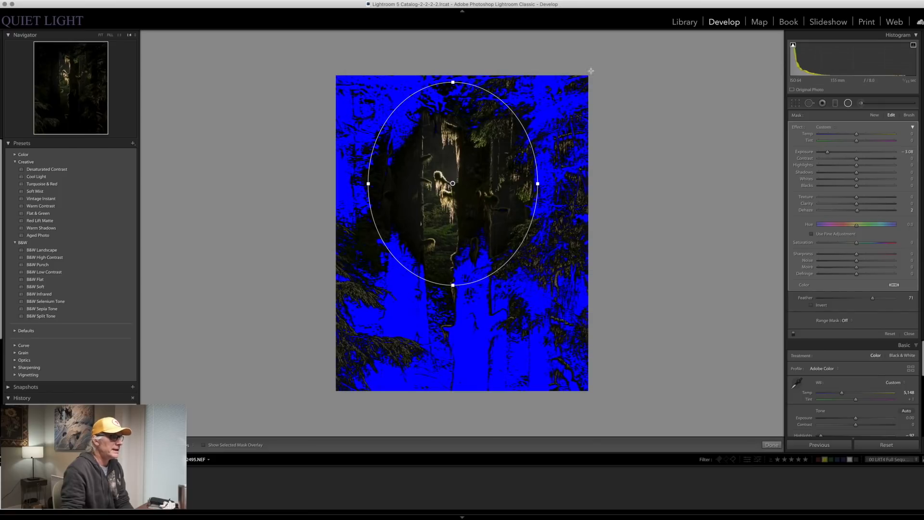
left_click(794, 46)
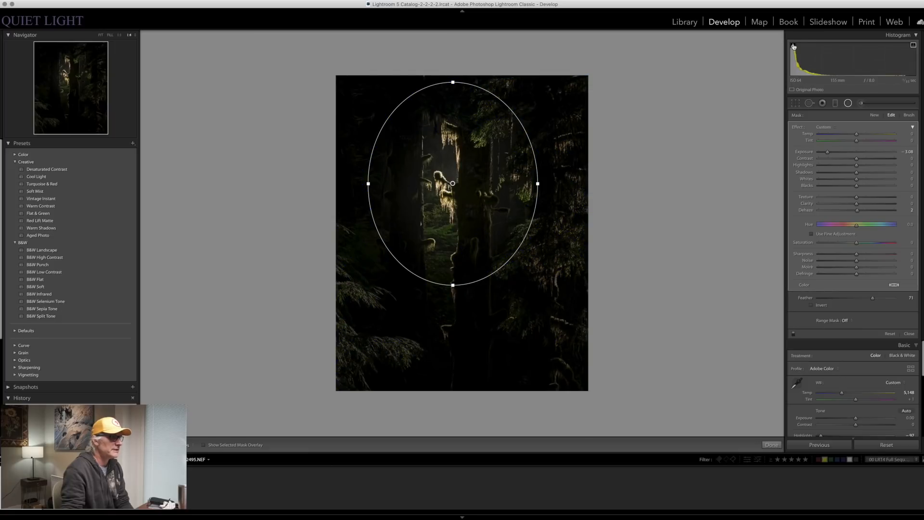
left_click(794, 46)
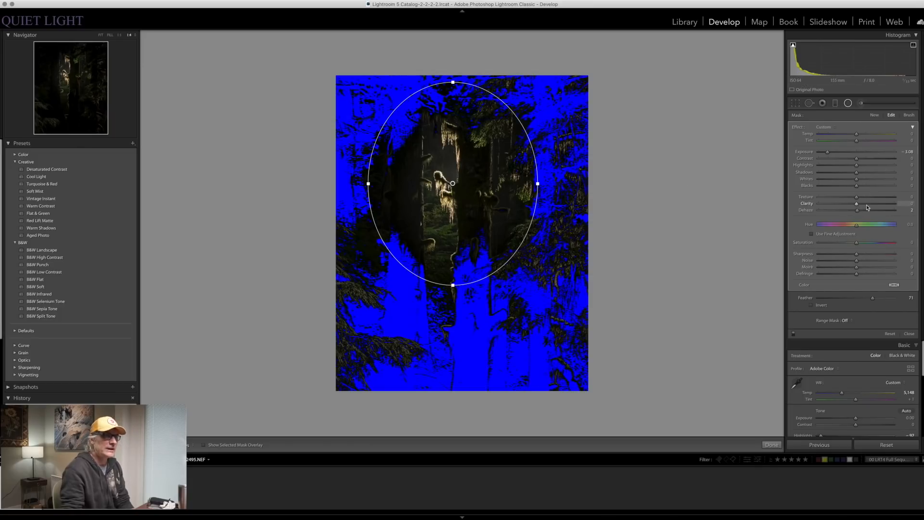
left_click_drag(858, 188, 863, 187)
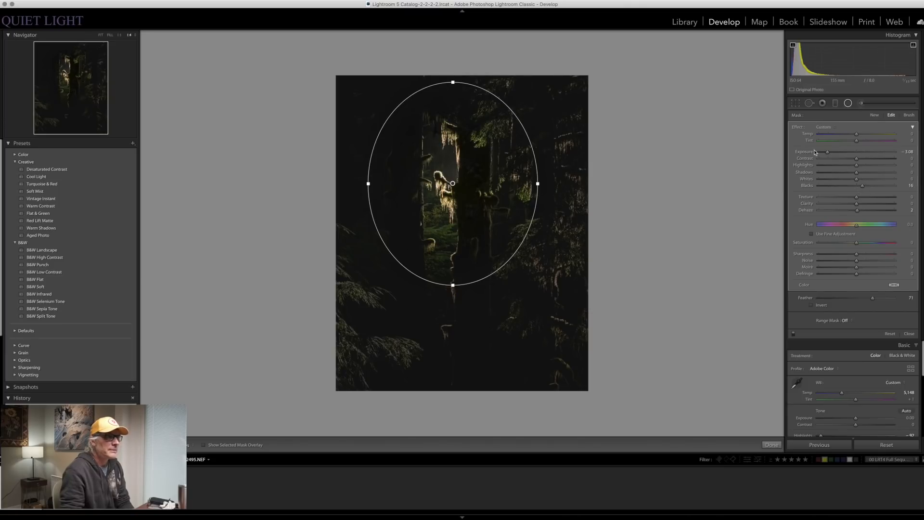
left_click_drag(826, 153, 840, 153)
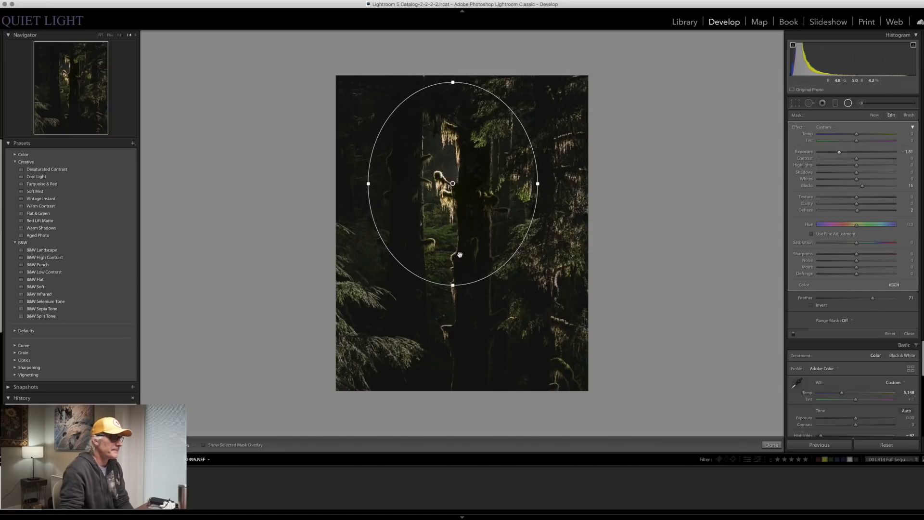
left_click_drag(453, 284, 453, 289)
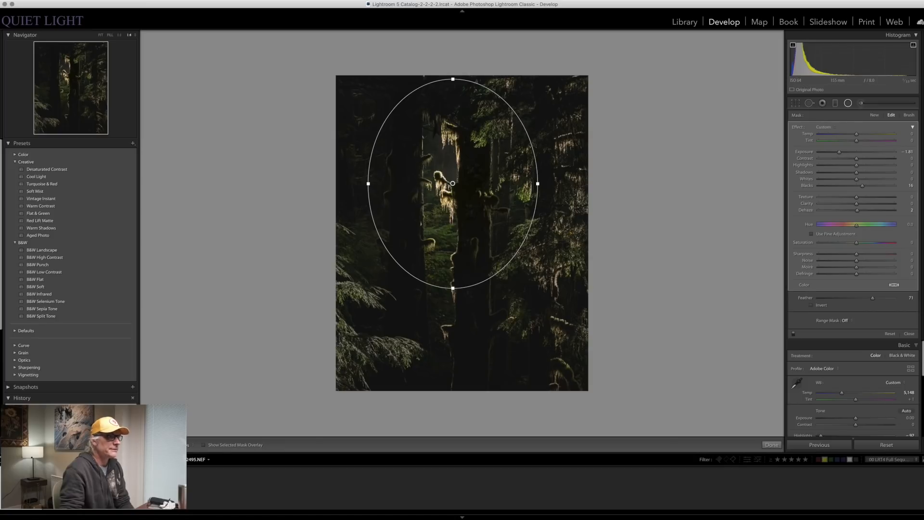
Cool the area outside the radial filter to Temp -43 and raise its Whites to 23.
mouse_move(858, 136)
left_mouse_down()
mouse_move(831, 137)
mouse_move(840, 138)
left_mouse_up()
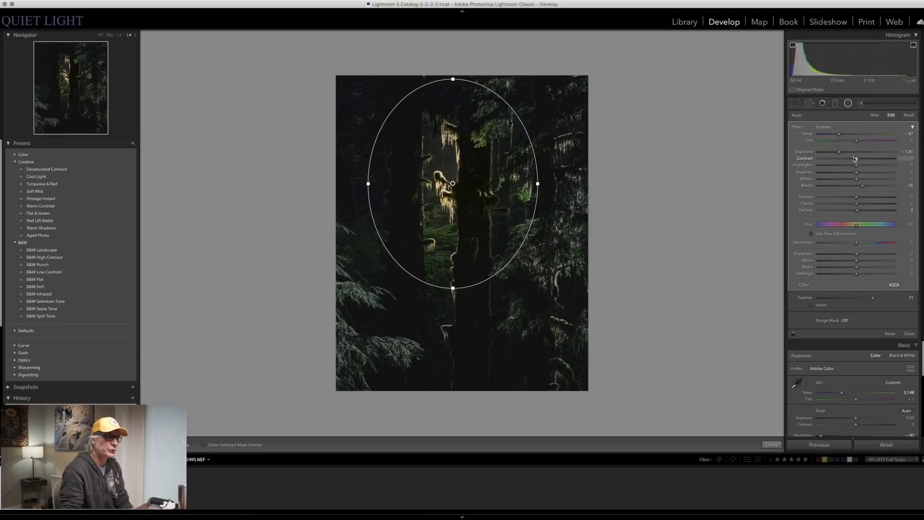
mouse_move(858, 179)
left_mouse_down()
mouse_move(874, 181)
mouse_move(865, 181)
left_mouse_up()
left_click_drag(839, 135, 798, 137)
left_click_drag(808, 137, 841, 140)
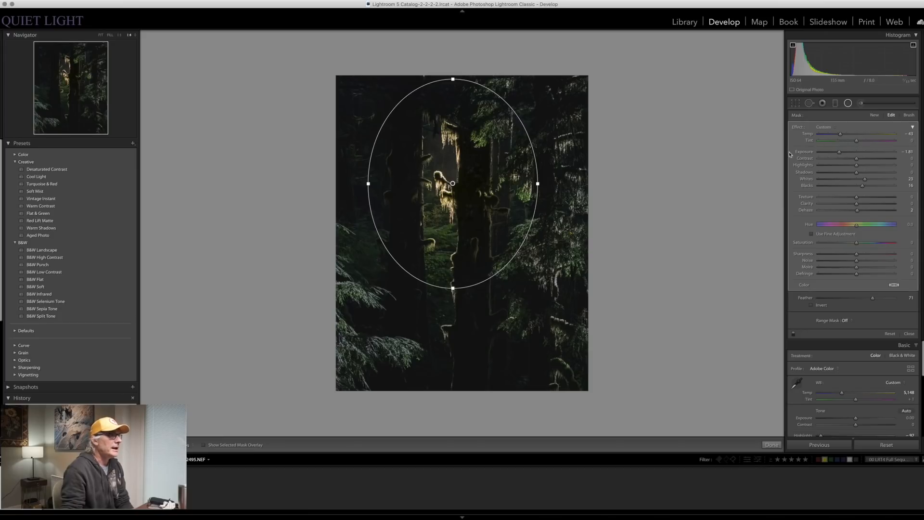
Move the darkening radial filter slightly down and narrow its ellipse around the sunlit branches.
left_click_drag(503, 143, 507, 149)
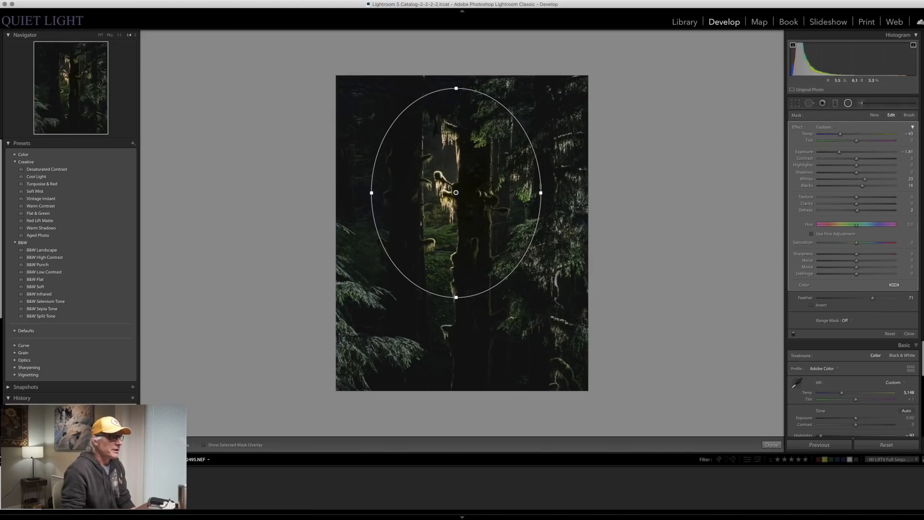
left_click_drag(542, 192, 515, 199)
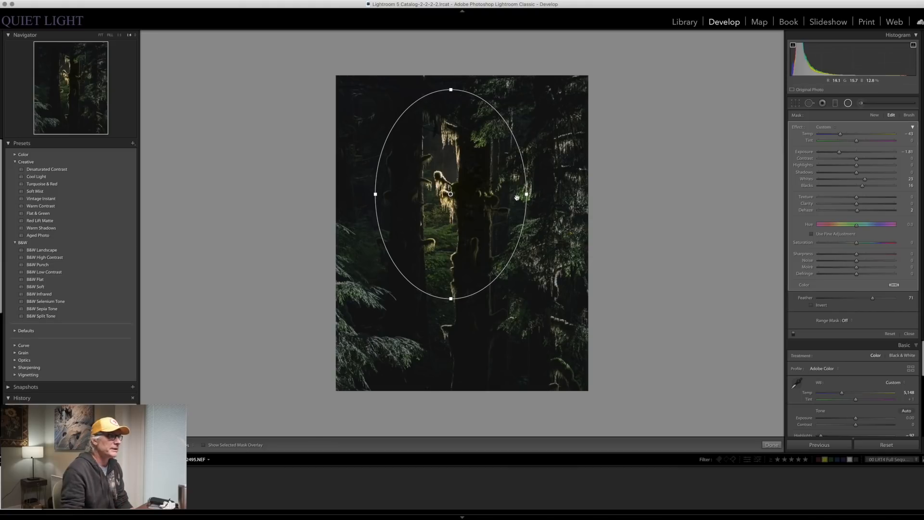
mouse_move(526, 195)
left_mouse_down()
mouse_move(516, 193)
mouse_move(528, 194)
left_mouse_up()
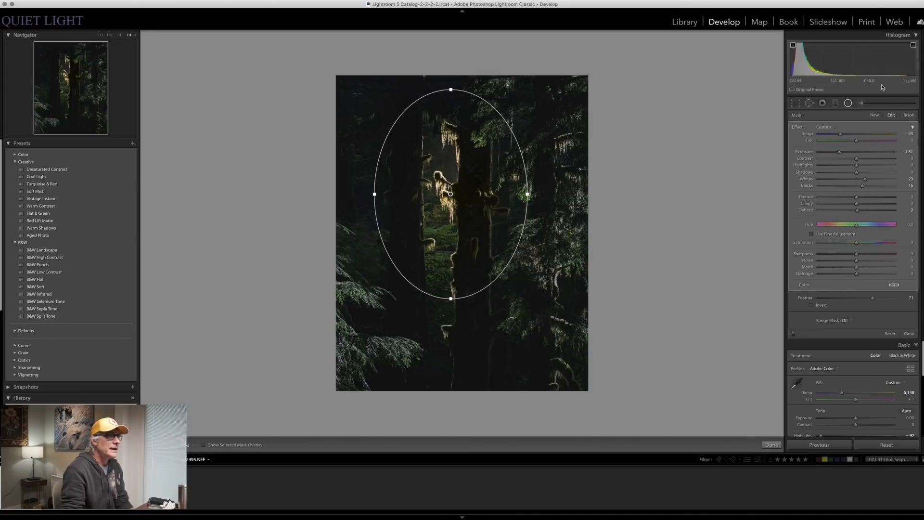
Add a second radial filter over the sunlit branches with Feather 85 and Temp 49, and narrow its ellipse slightly.
left_click(875, 115)
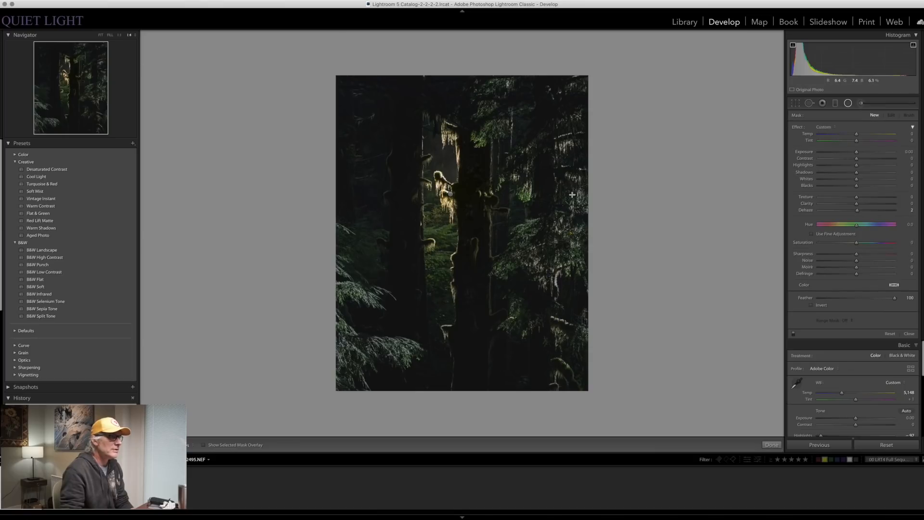
left_click_drag(440, 170, 520, 277)
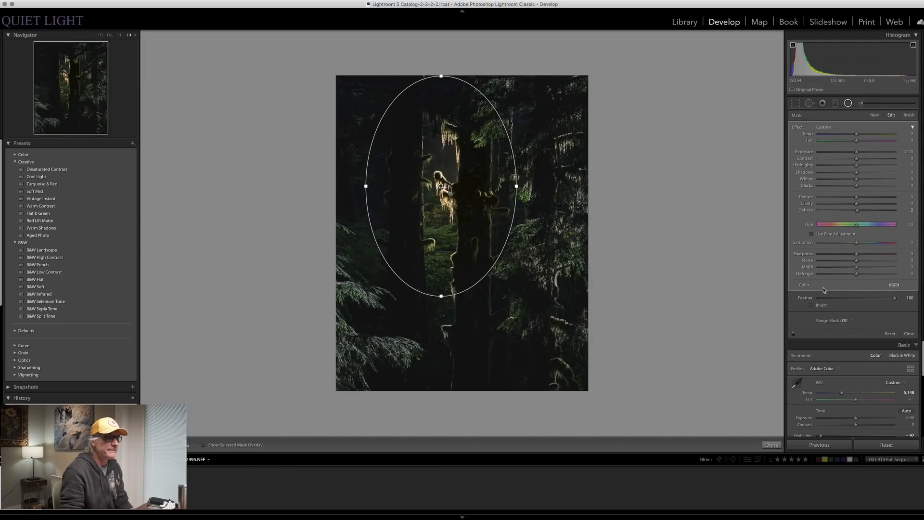
left_click_drag(895, 301, 883, 300)
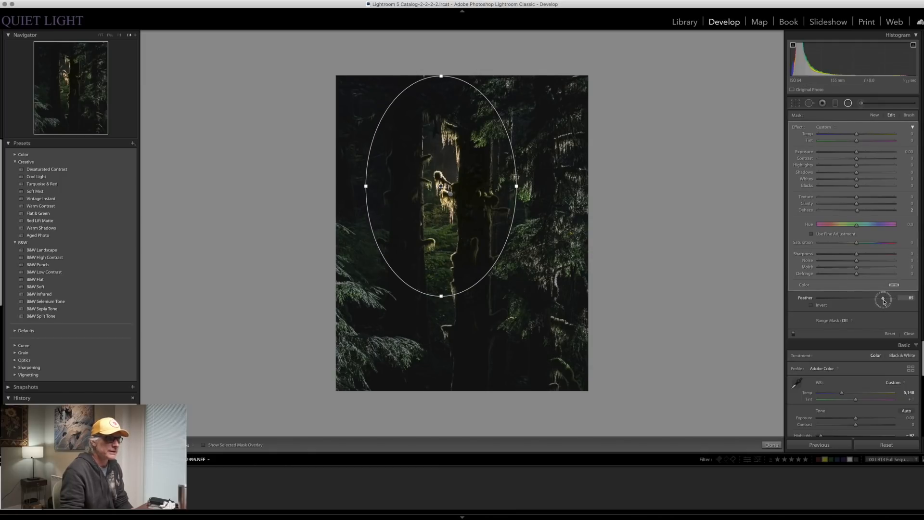
left_click_drag(857, 135, 874, 139)
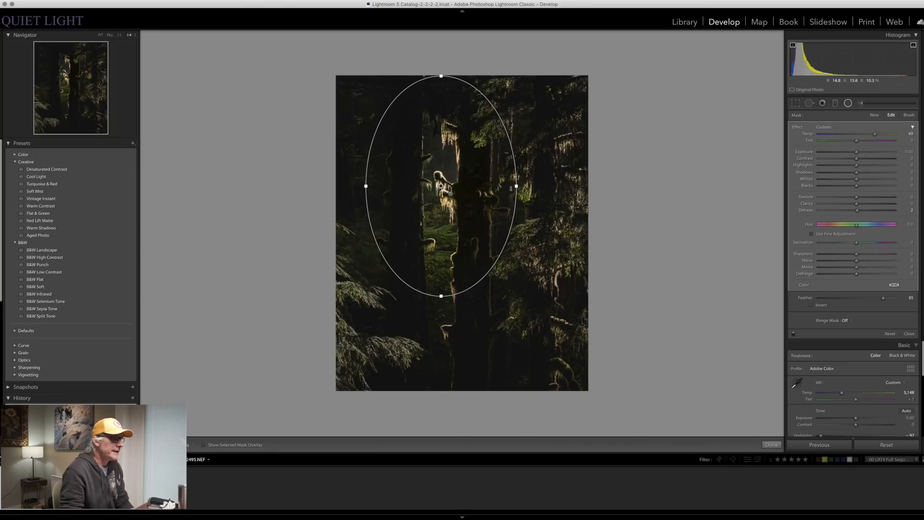
left_click_drag(516, 187, 513, 187)
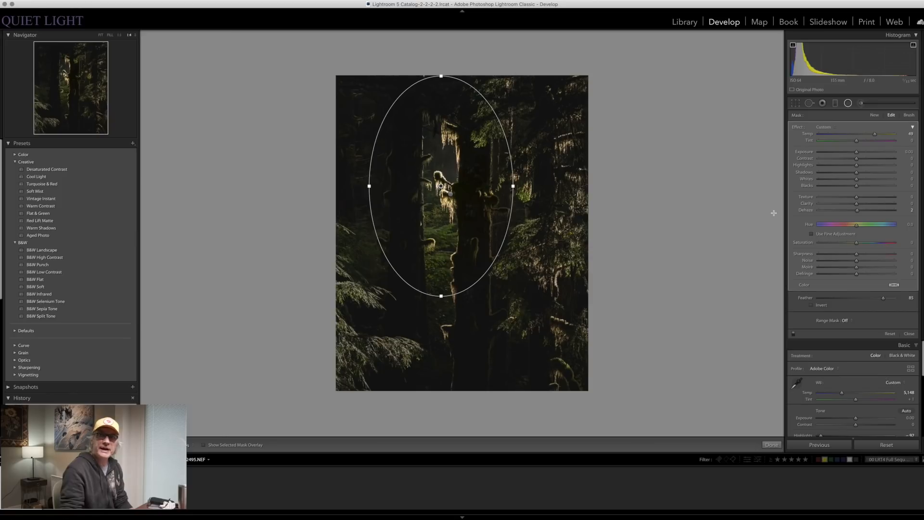
Invert the second radial filter so it affects the inside, and set its Dehaze to -73 and Feather to 96.
left_click_drag(858, 212, 820, 212)
left_click(812, 306)
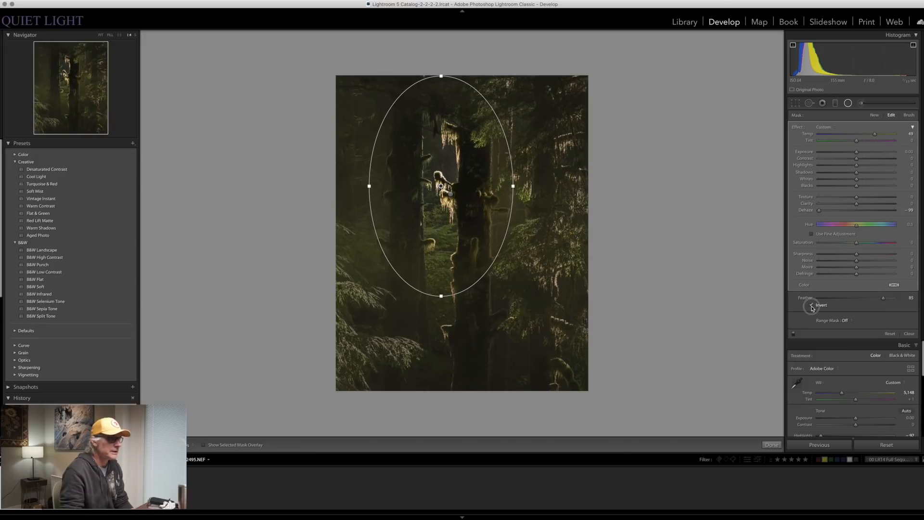
mouse_move(819, 213)
left_mouse_down()
mouse_move(845, 212)
mouse_move(829, 212)
left_mouse_up()
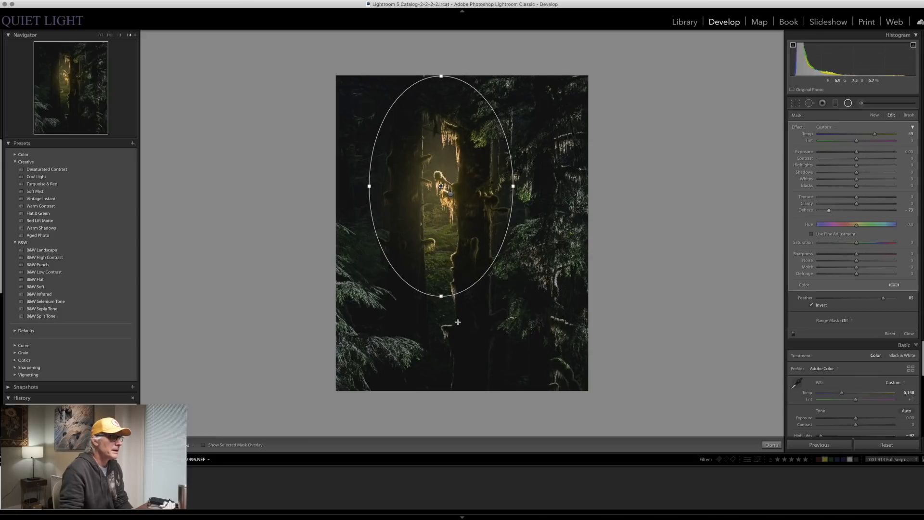
mouse_move(879, 305)
left_mouse_down()
mouse_move(900, 299)
mouse_move(868, 299)
mouse_move(891, 304)
left_mouse_up()
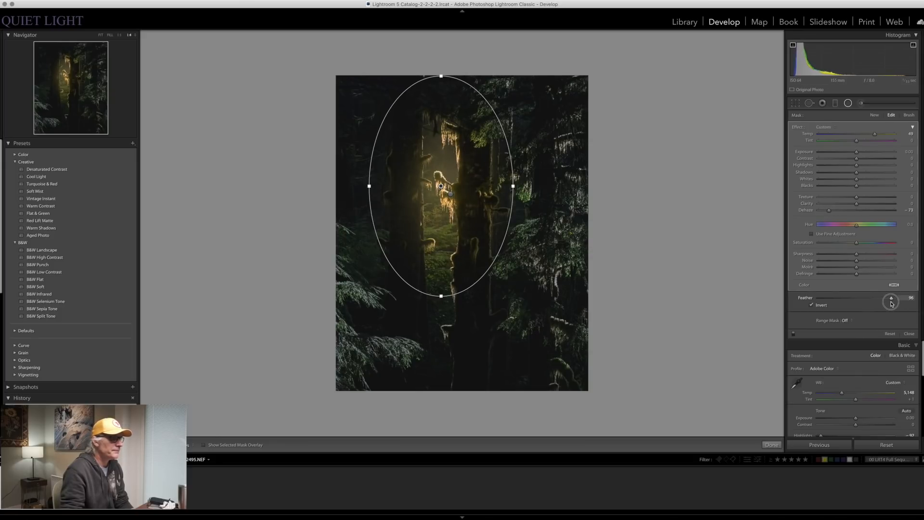
Resize and reposition the warm glow filter into a tall ellipse over the two main trunks, extending past the photo's upper edge.
left_click_drag(441, 299, 442, 317)
mouse_move(513, 187)
left_mouse_down()
mouse_move(501, 221)
mouse_move(507, 193)
left_mouse_up()
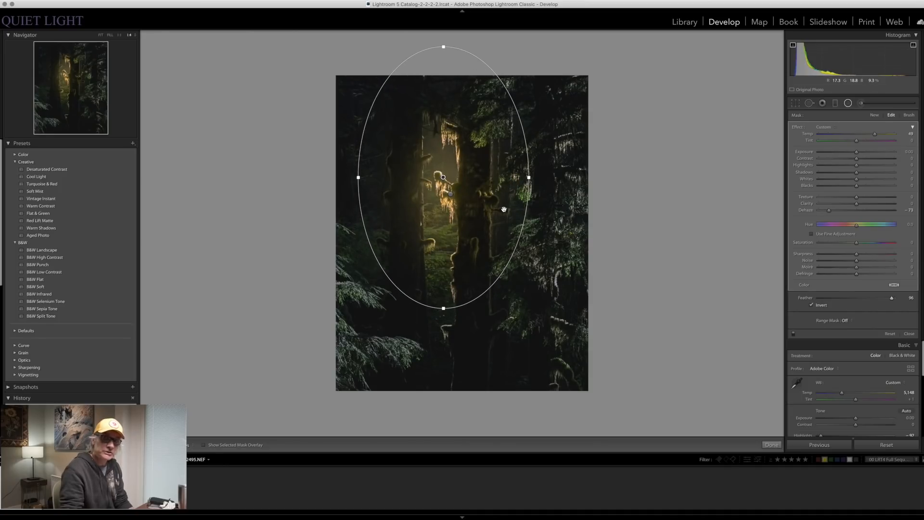
mouse_move(528, 179)
left_mouse_down()
mouse_move(545, 182)
mouse_move(530, 178)
left_mouse_up()
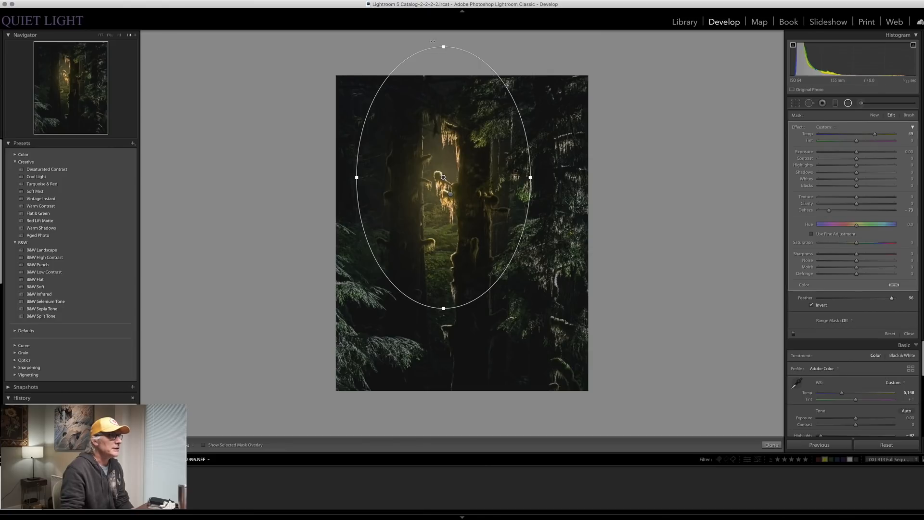
mouse_move(444, 47)
left_mouse_down()
mouse_move(444, 82)
mouse_move(444, 63)
left_mouse_up()
left_click_drag(463, 124, 463, 151)
left_click_drag(531, 200, 490, 197)
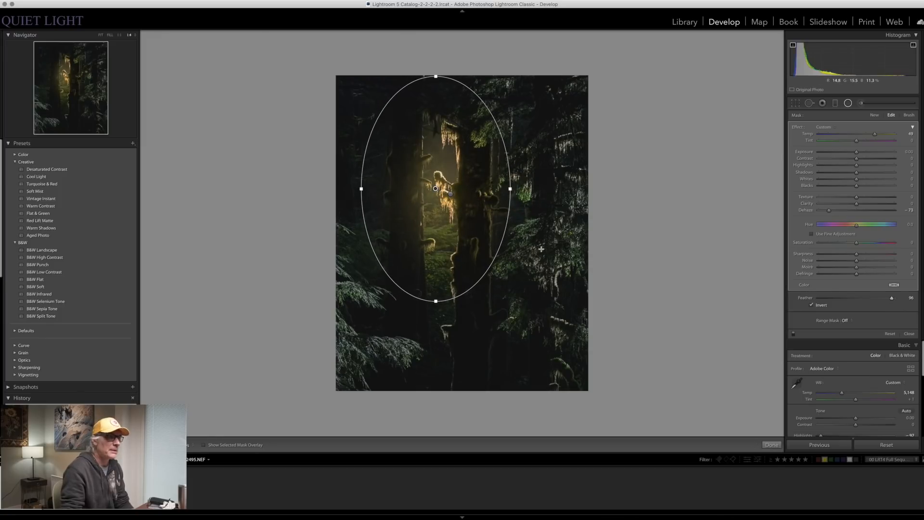
left_click_drag(437, 303, 440, 318)
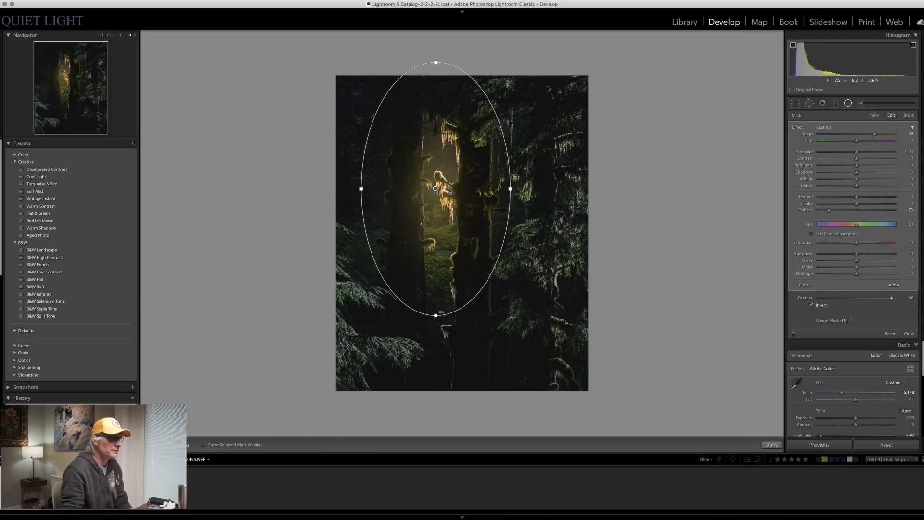
left_click_drag(511, 190, 522, 189)
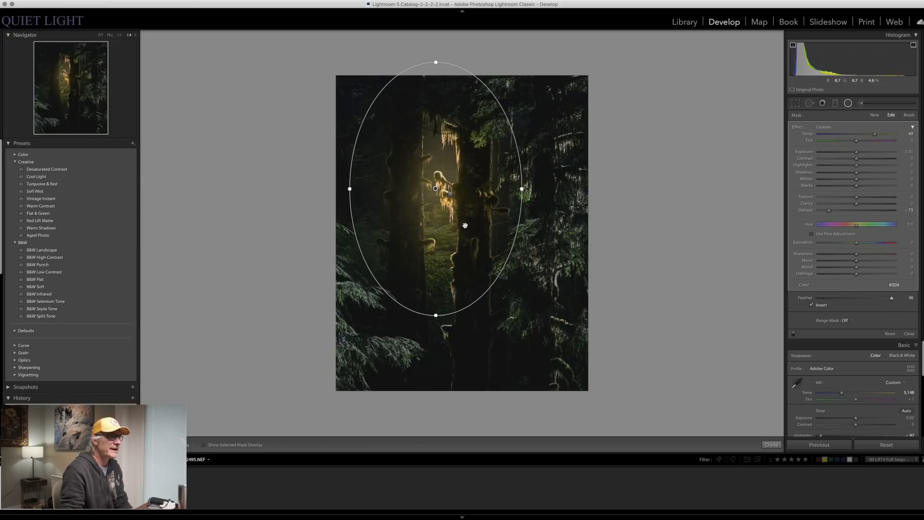
mouse_move(522, 190)
left_mouse_down()
mouse_move(506, 189)
mouse_move(506, 212)
mouse_move(519, 221)
mouse_move(505, 231)
mouse_move(504, 180)
mouse_move(506, 193)
mouse_move(525, 173)
left_mouse_up()
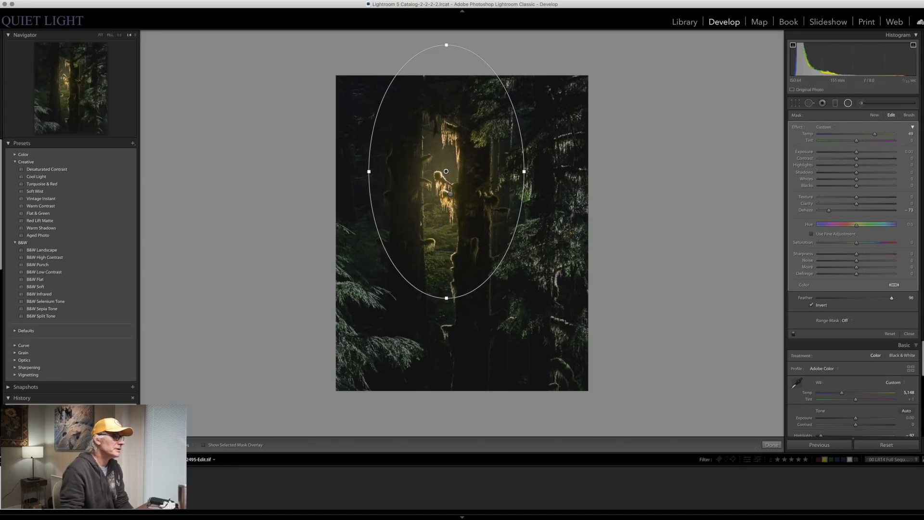
Compare the raw photo with the edited TIFF, shift the glow filter slightly down and reduce its Temp to 18.
left_click(65, 487)
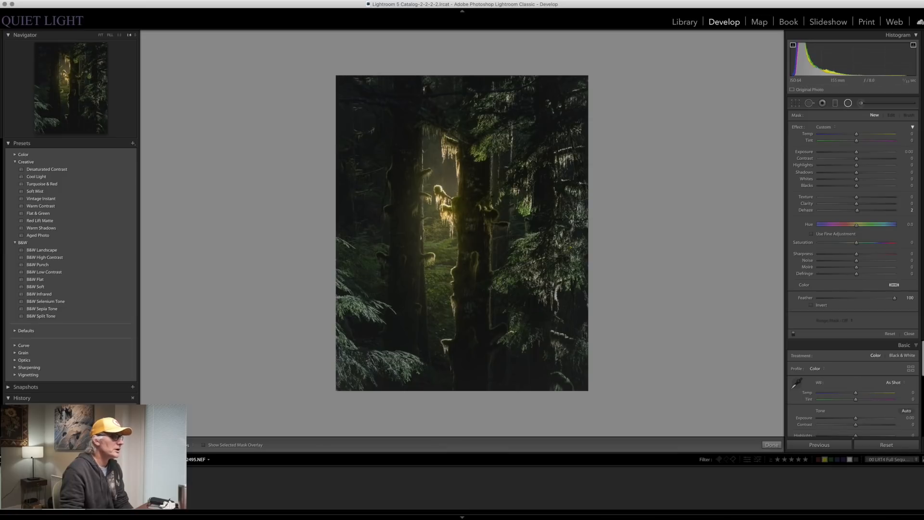
left_click(43, 487)
left_click_drag(459, 242, 457, 245)
left_click_drag(875, 134, 864, 137)
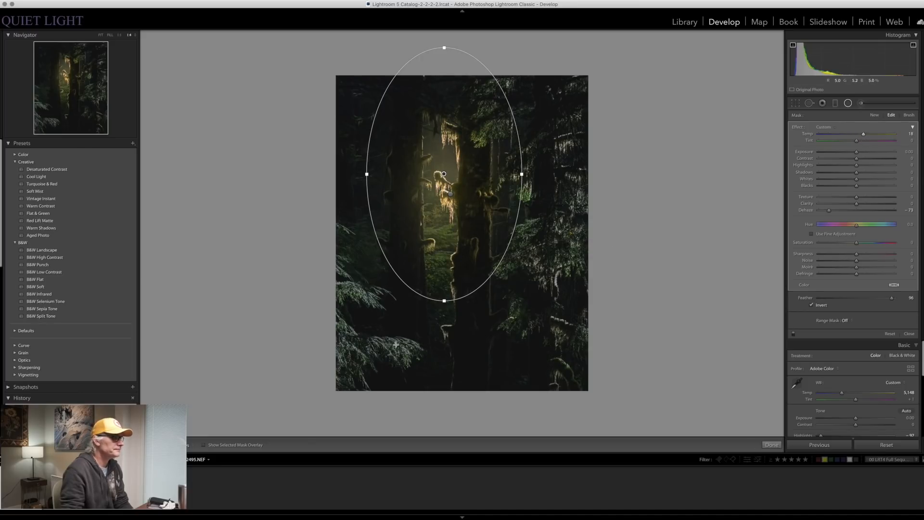
Check the raw edit against the edited TIFF, nudge the glow filter slightly up and reduce its Feather to 70.
left_click(139, 486)
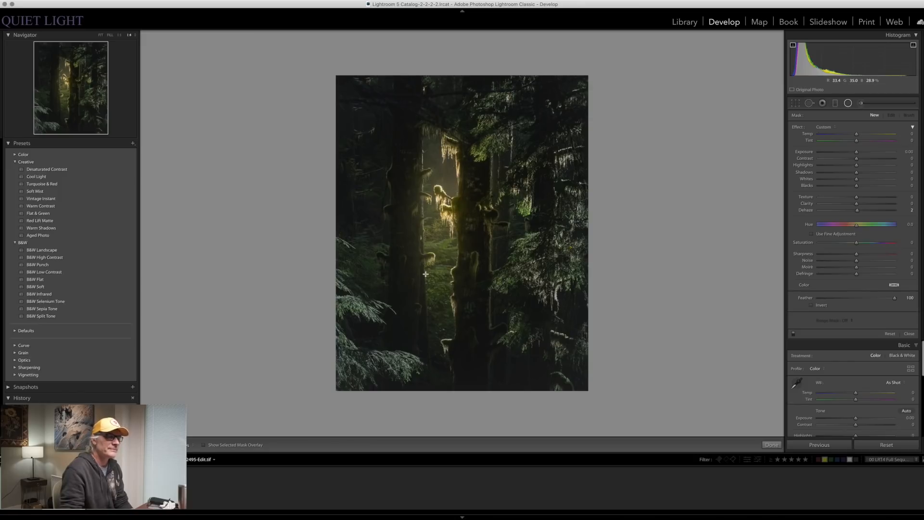
key("Right")
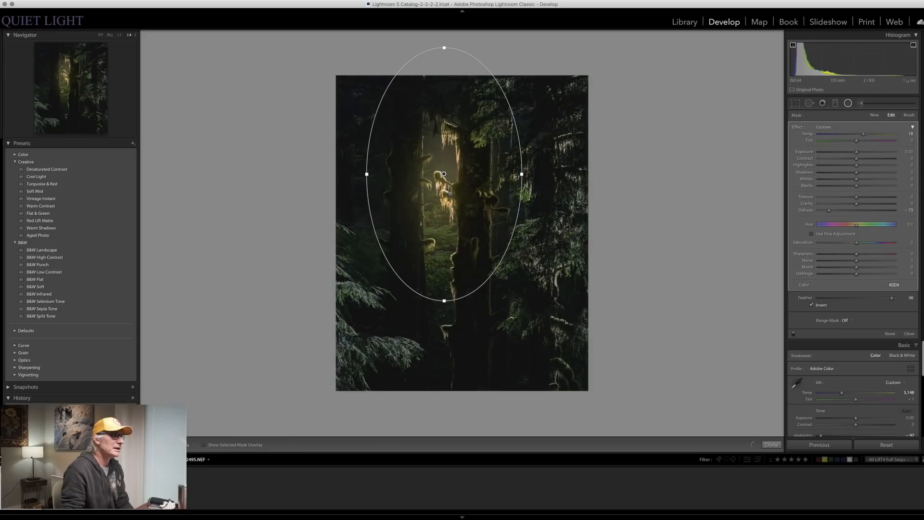
mouse_move(452, 227)
left_mouse_down()
mouse_move(450, 252)
mouse_move(451, 224)
left_mouse_up()
left_click_drag(892, 298, 872, 299)
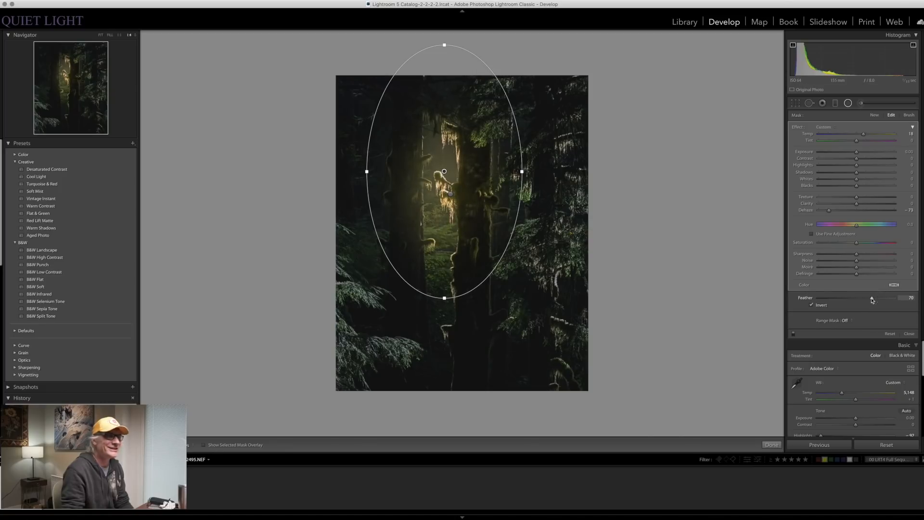
Stretch the glow filter's ellipse taller, set its Dehaze to -70 and shift it slightly down over the trunks.
mouse_move(447, 299)
left_mouse_down()
mouse_move(442, 319)
mouse_move(445, 296)
left_mouse_up()
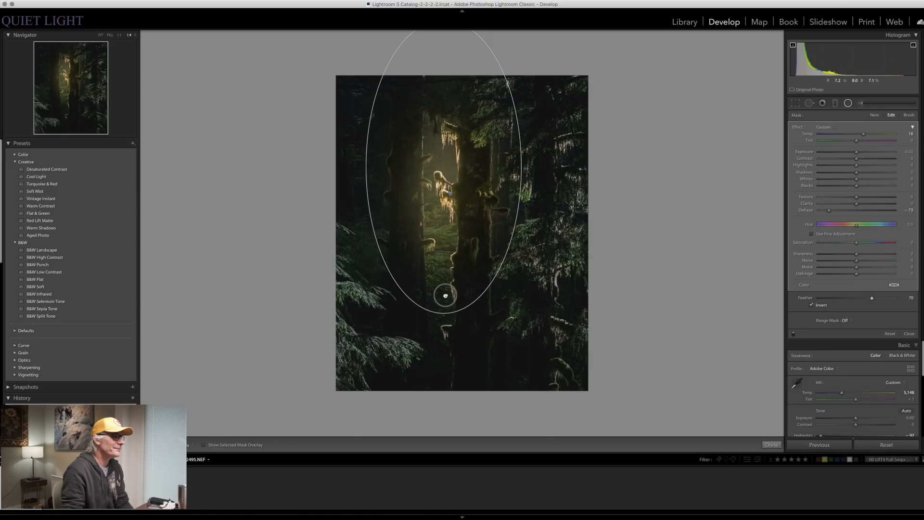
mouse_move(829, 210)
left_mouse_down()
mouse_move(818, 211)
mouse_move(838, 211)
mouse_move(784, 214)
mouse_move(831, 215)
left_mouse_up()
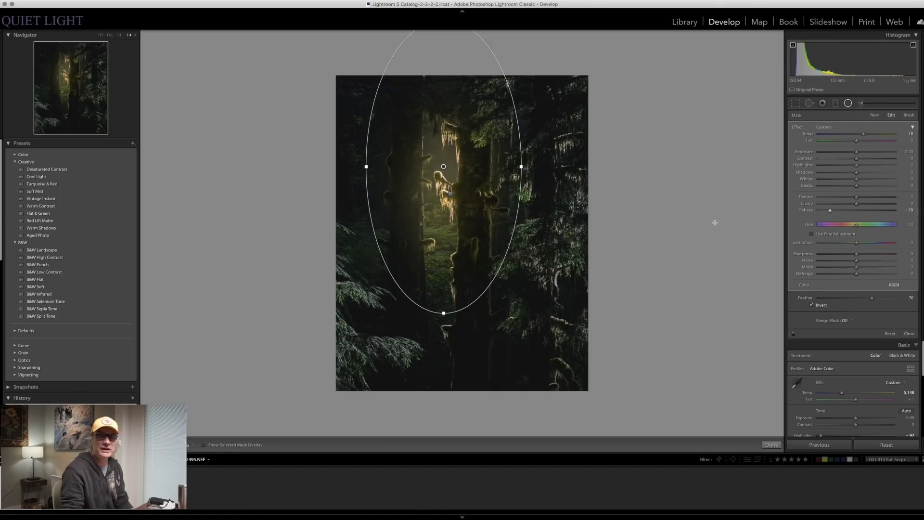
left_click_drag(489, 233, 490, 241)
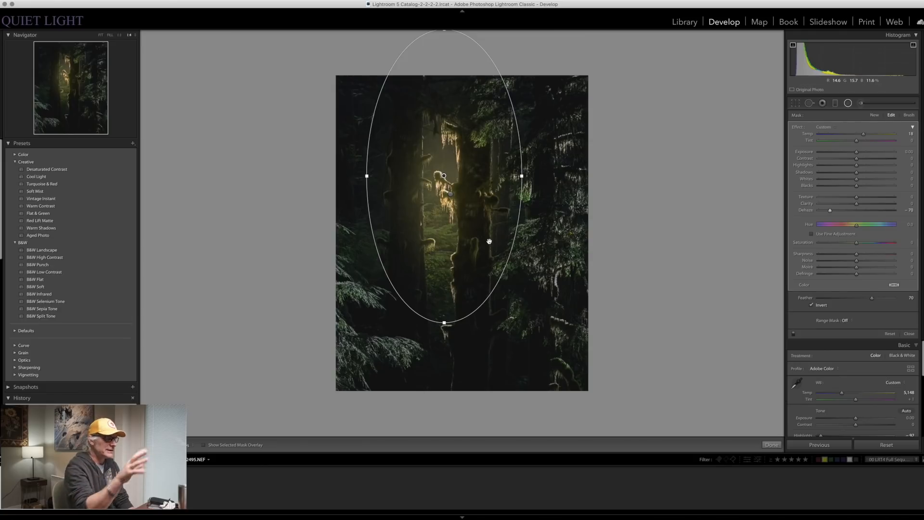
left_click_drag(458, 159, 457, 157)
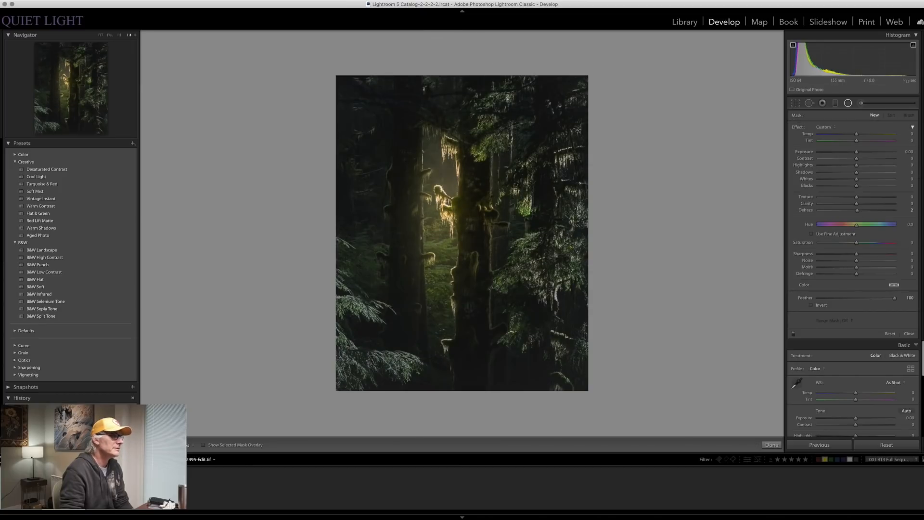
Shorten the glow filter's ellipse slightly, shift it a little to the left and finish editing the radial filters.
key("Right")
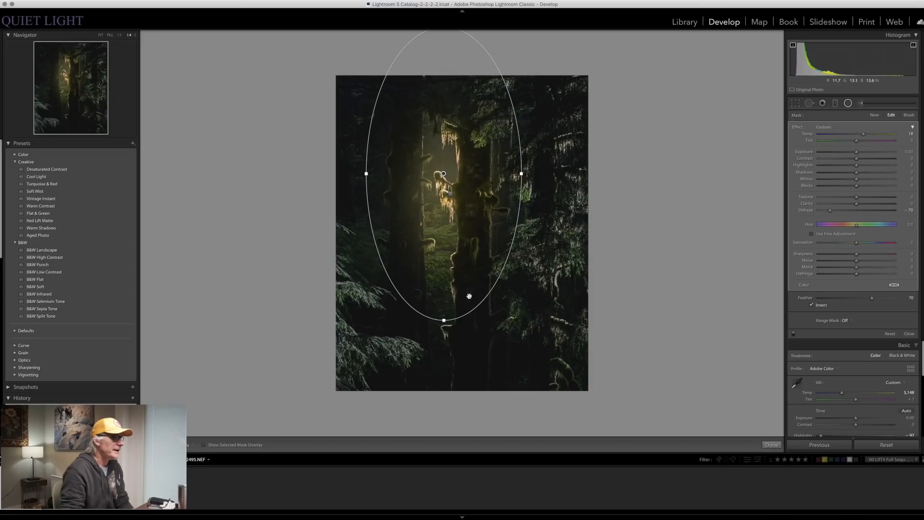
left_click_drag(443, 321, 443, 318)
left_click_drag(466, 276, 464, 277)
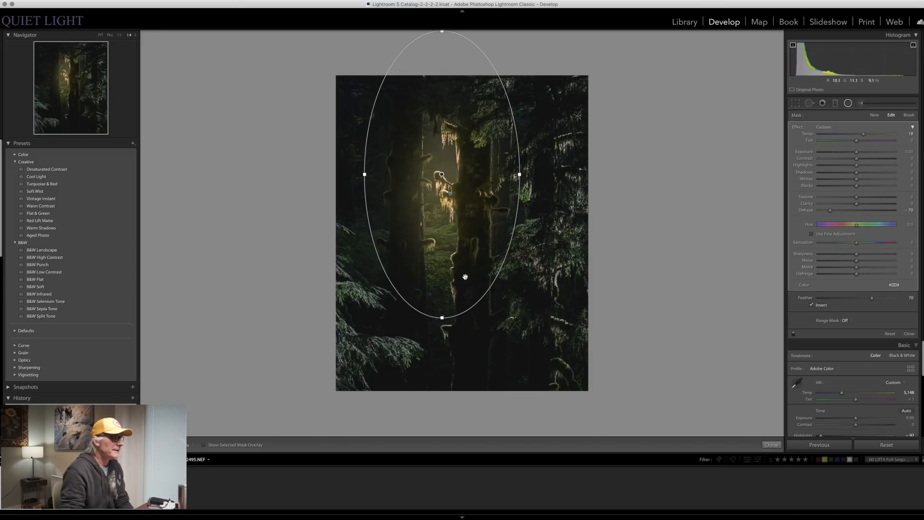
left_click(848, 103)
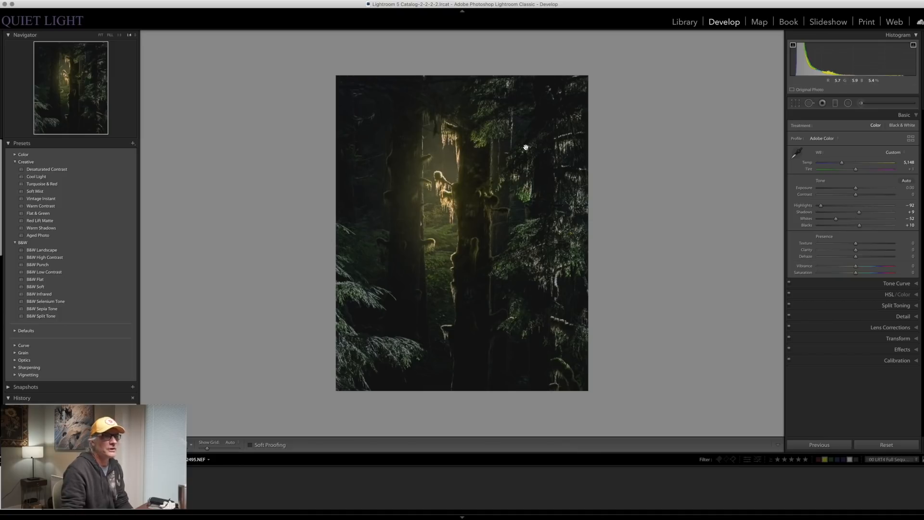
Examine the dark branches and hanging moss in the photo's upper part up close, in both the raw edit and the edited TIFF.
left_click(438, 126)
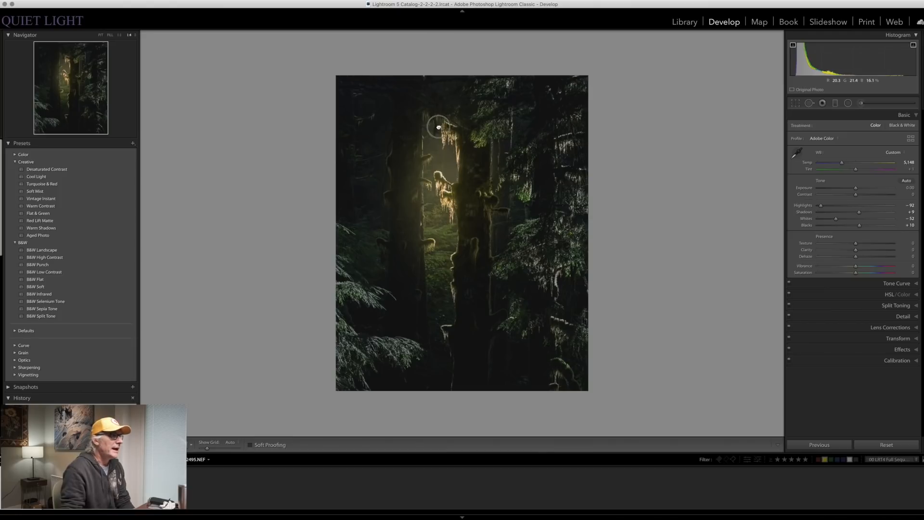
left_click(119, 35)
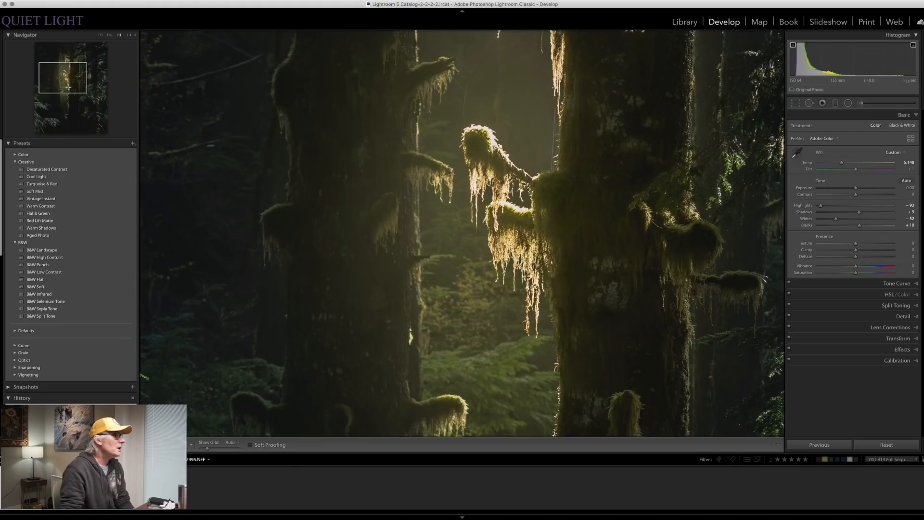
left_click_drag(75, 83, 65, 56)
left_click_drag(493, 293, 592, 322)
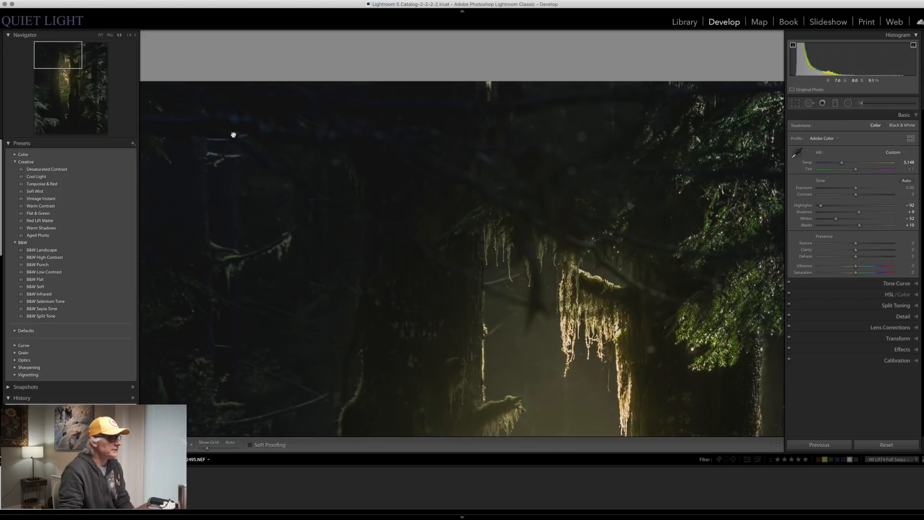
left_click_drag(532, 279, 510, 238)
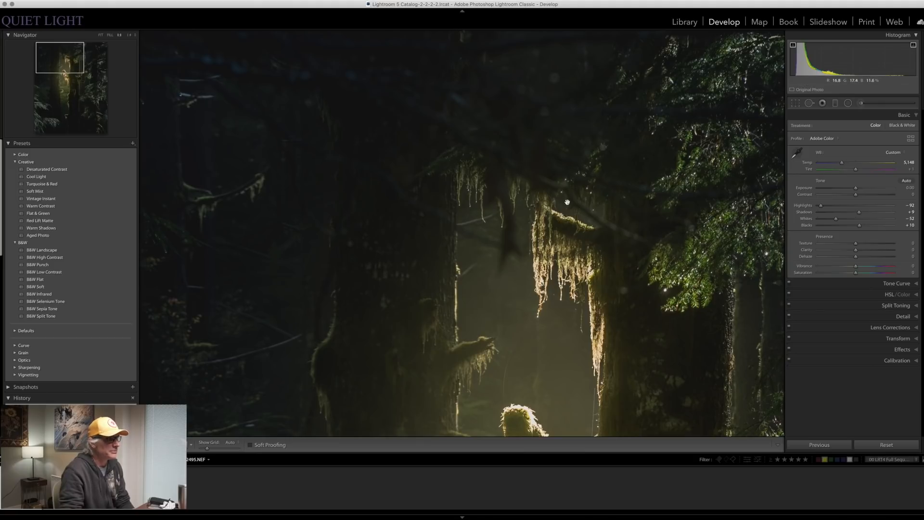
key("Right")
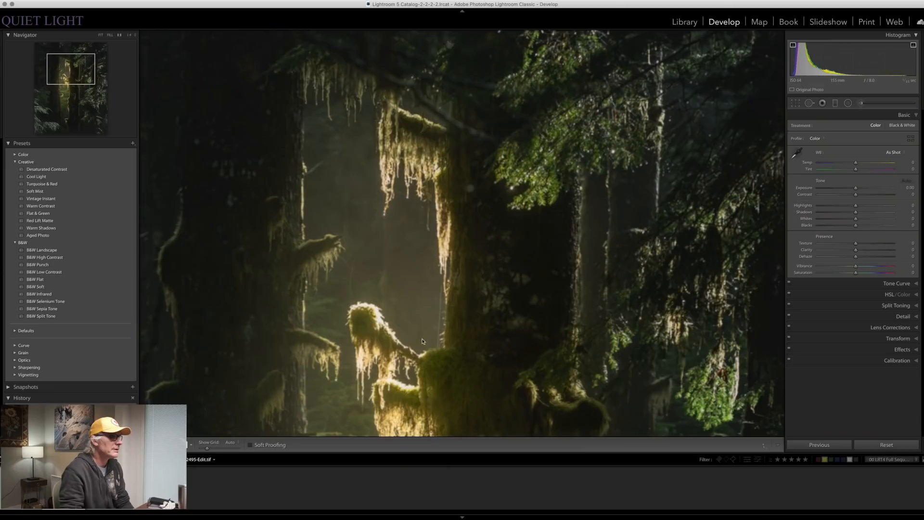
left_click_drag(417, 242, 573, 330)
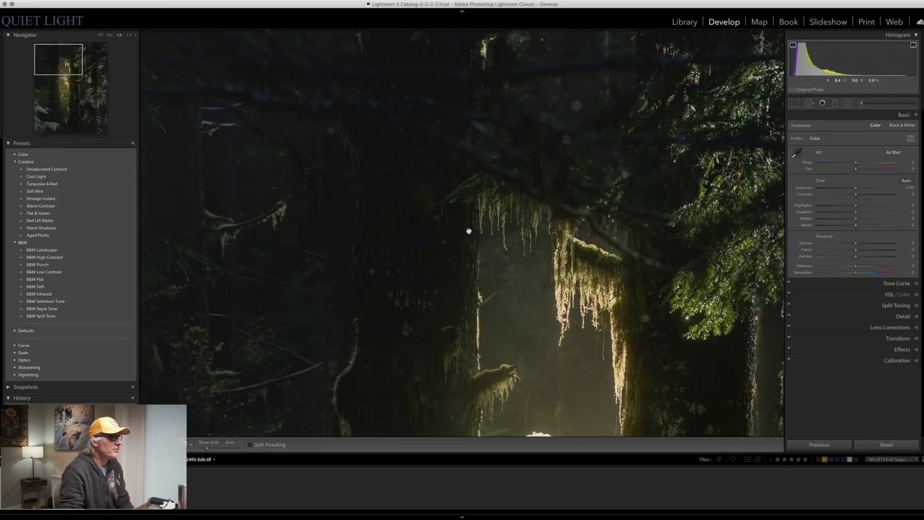
left_click_drag(447, 229, 392, 277)
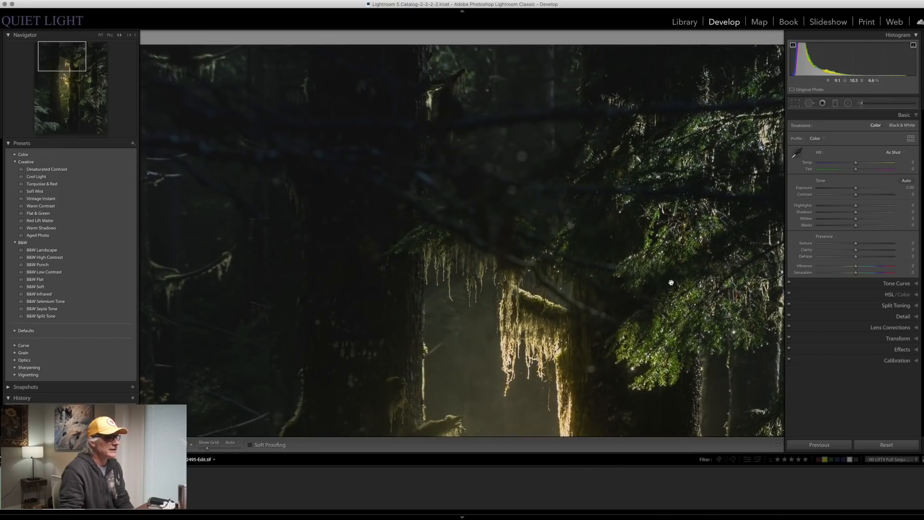
Return to the raw photo, view it whole and inspect the glowing mossy branches between the trunks up close.
key("Left")
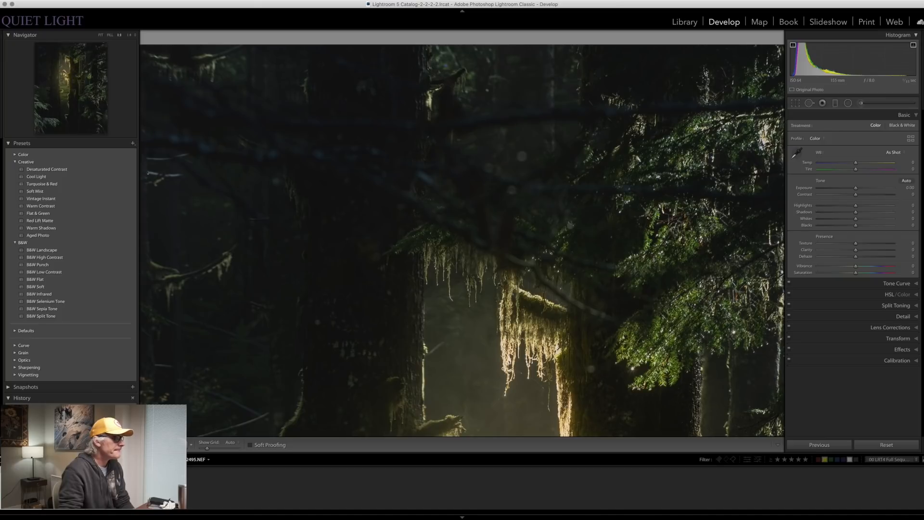
left_click_drag(456, 286, 435, 403)
left_click(406, 377)
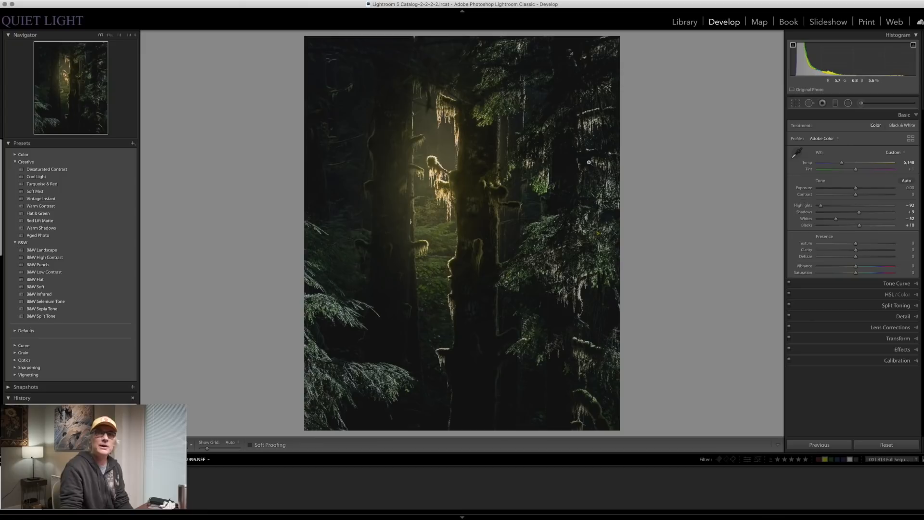
left_click(435, 175)
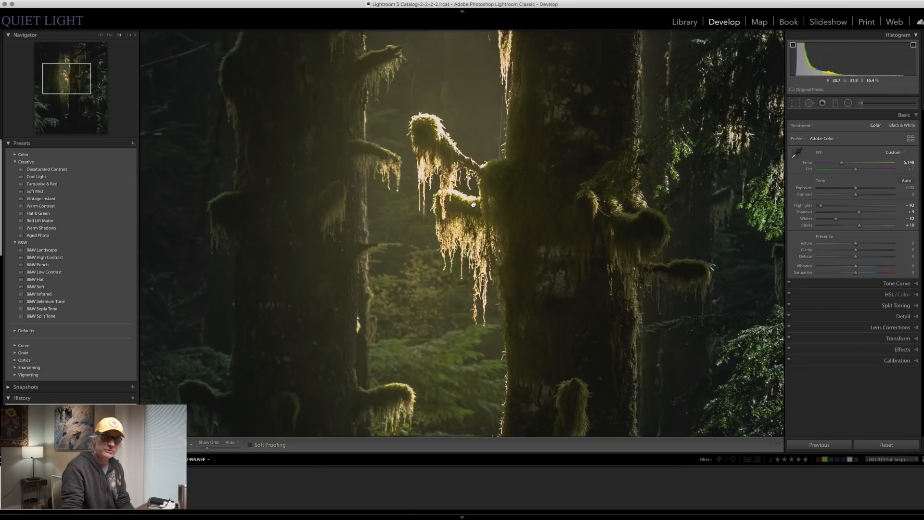
left_click_drag(540, 171, 564, 312)
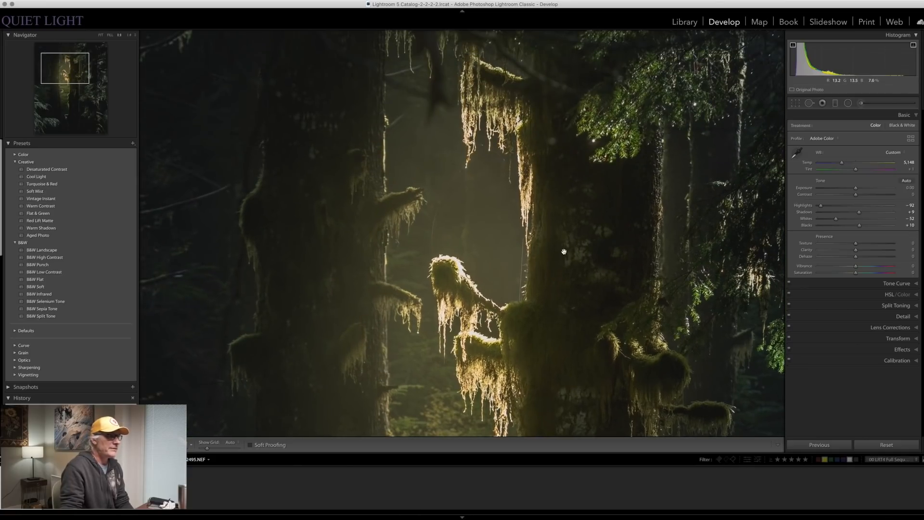